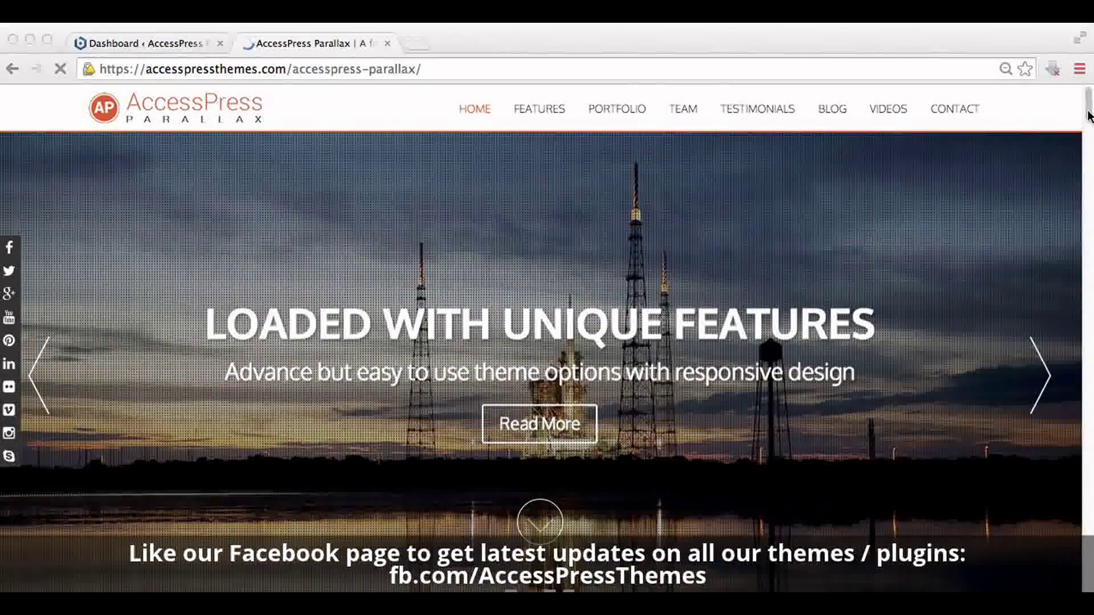
# Go to Appearance > Theme Options and view the Parallax Settings sections from Team to Contact Us.
pyautogui.click(1089, 116)
pyautogui.moveTo(1089, 116); pyautogui.dragTo(1089, 590)
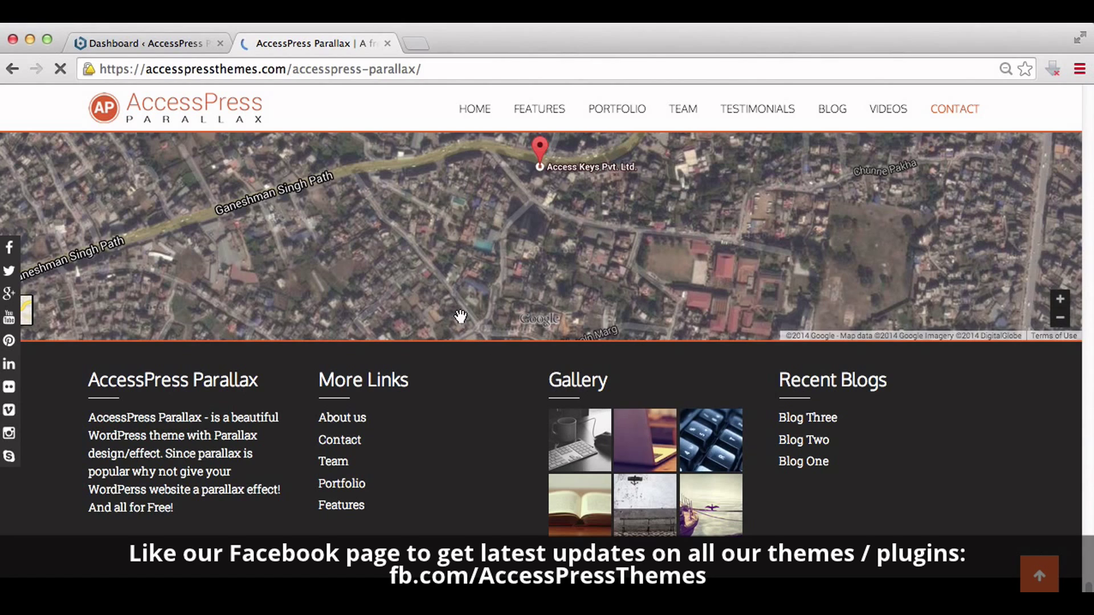
pyautogui.click(110, 40)
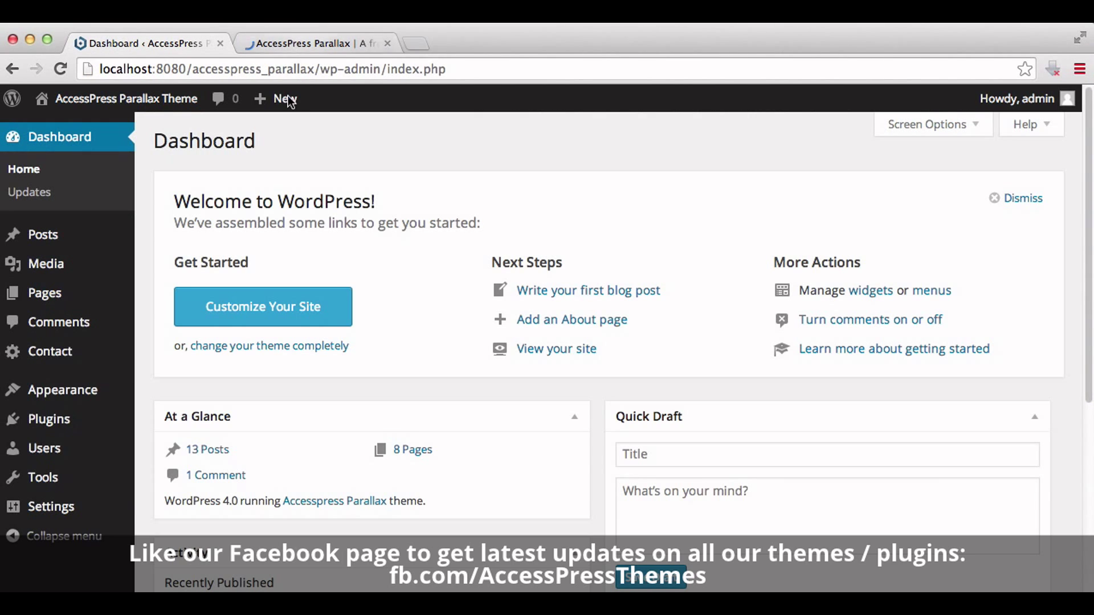
pyautogui.moveTo(24, 403)
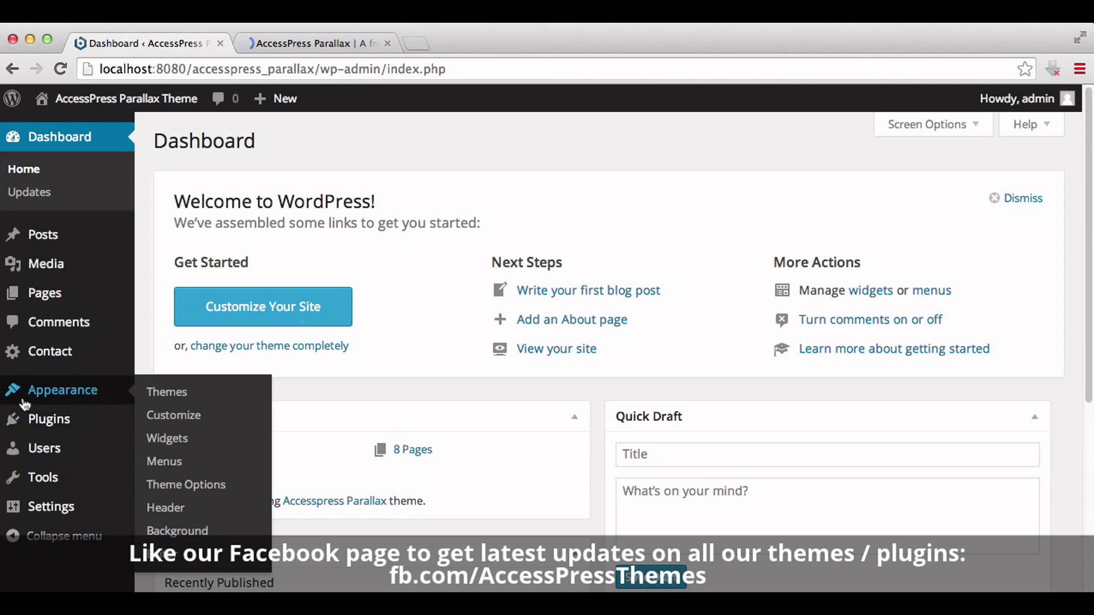
pyautogui.click(159, 486)
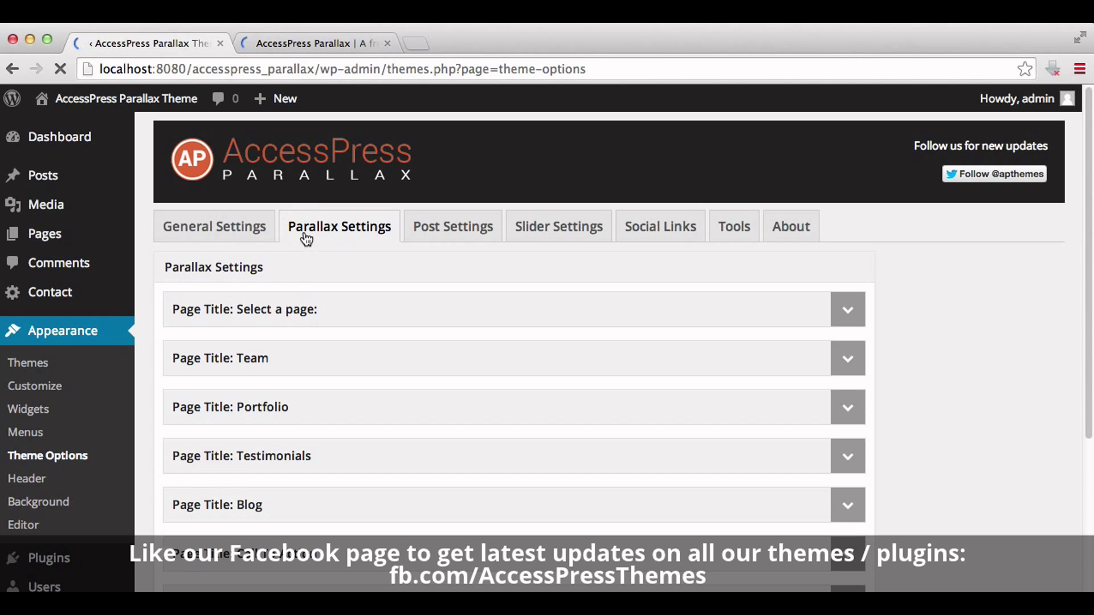
pyautogui.moveTo(1088, 262); pyautogui.dragTo(1089, 417)
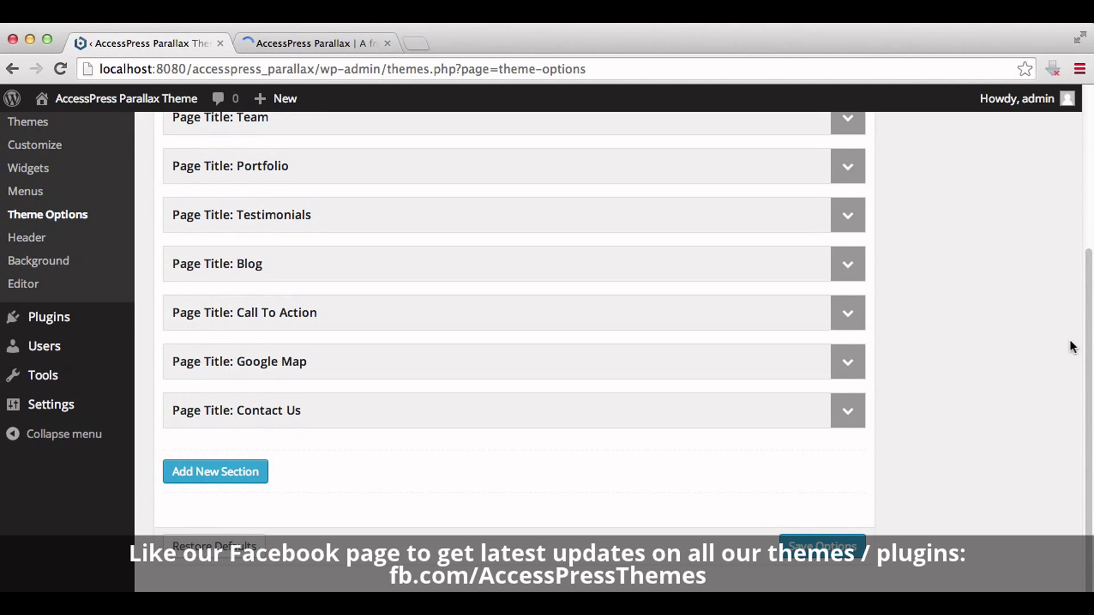
# Add a new parallax section and set its layout to Service Section.
pyautogui.click(183, 474)
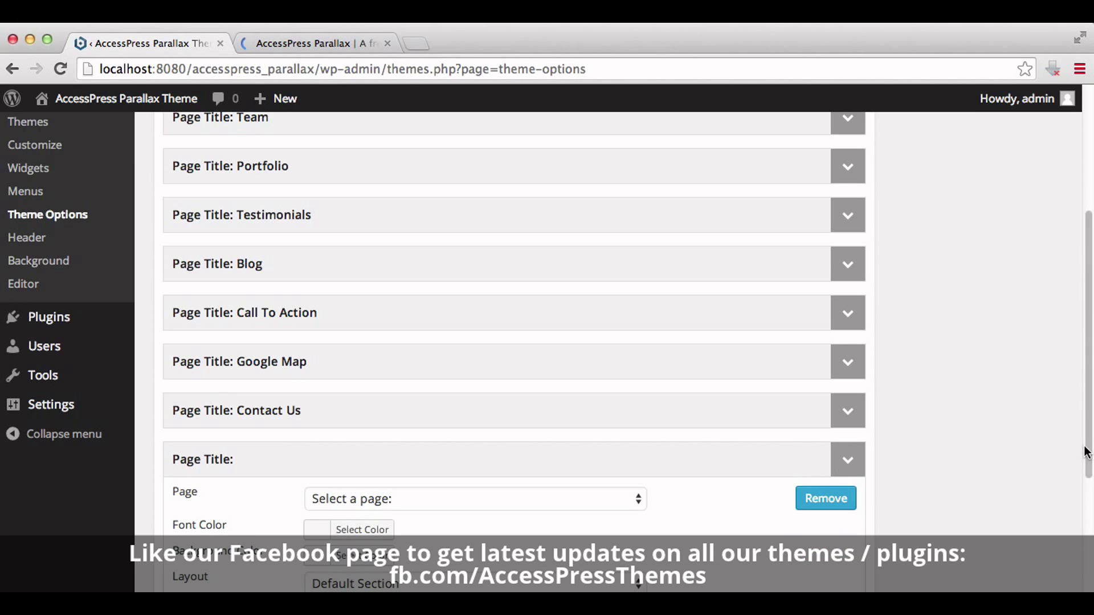
pyautogui.moveTo(1086, 442); pyautogui.dragTo(1089, 572)
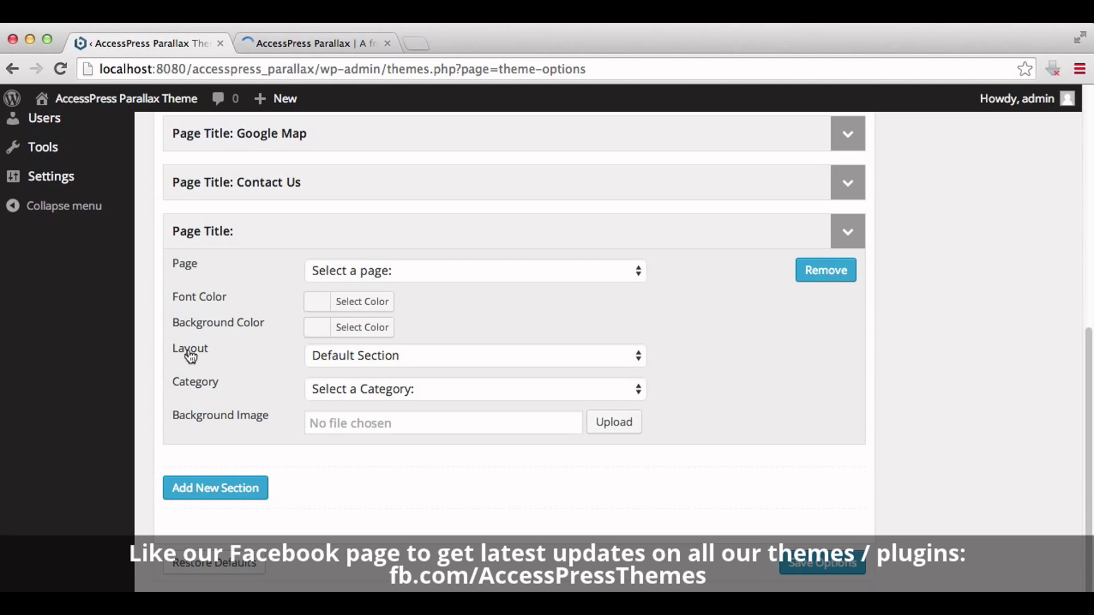
pyautogui.click(323, 356)
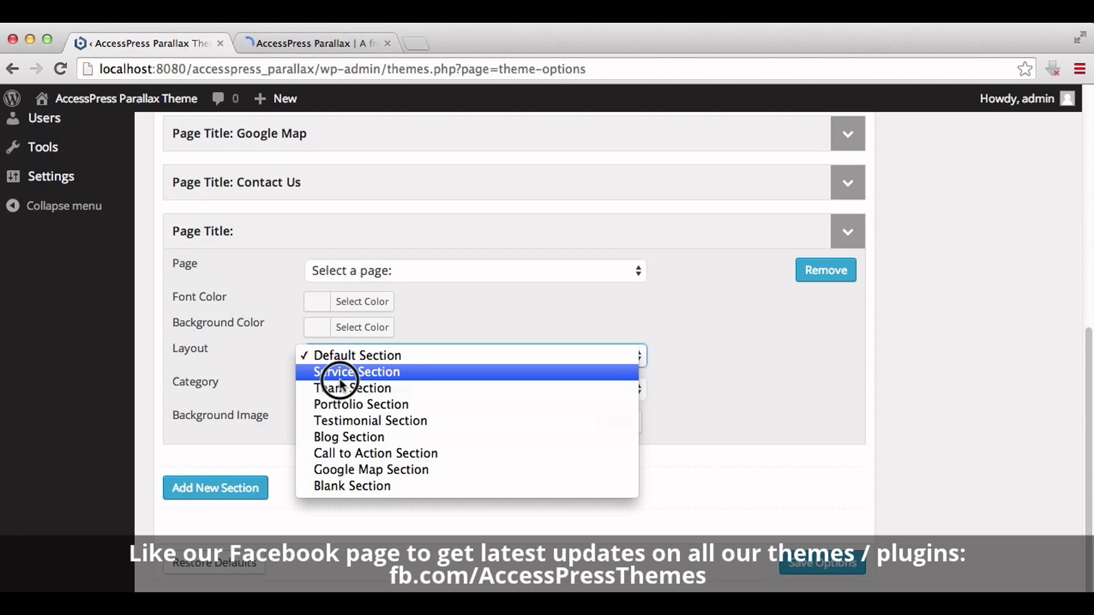
pyautogui.press('Escape')
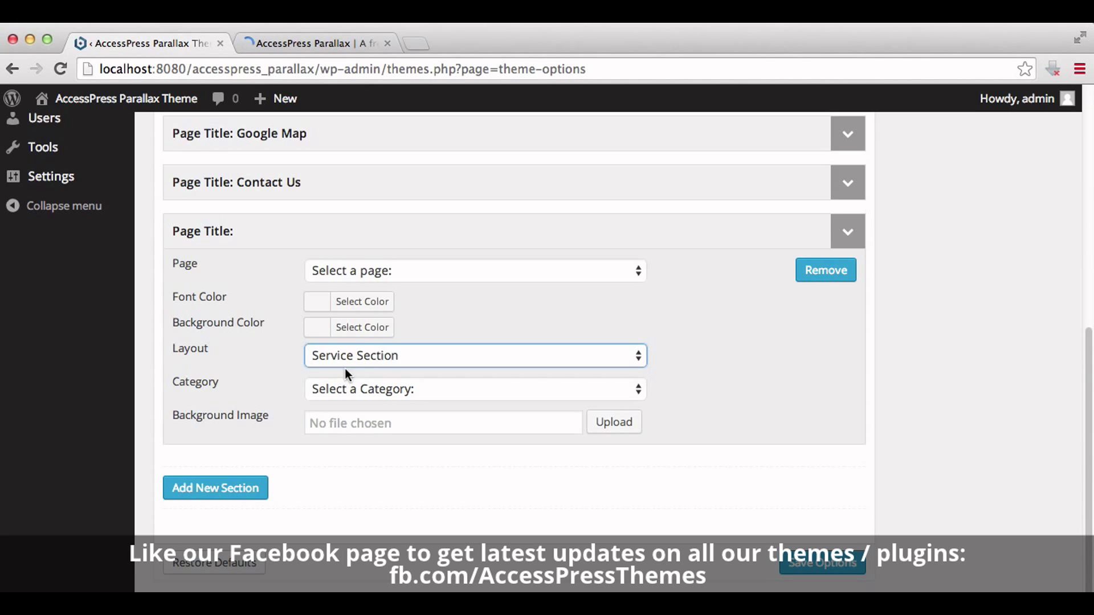
pyautogui.moveTo(1090, 473); pyautogui.dragTo(1074, 205)
pyautogui.moveTo(53, 240)
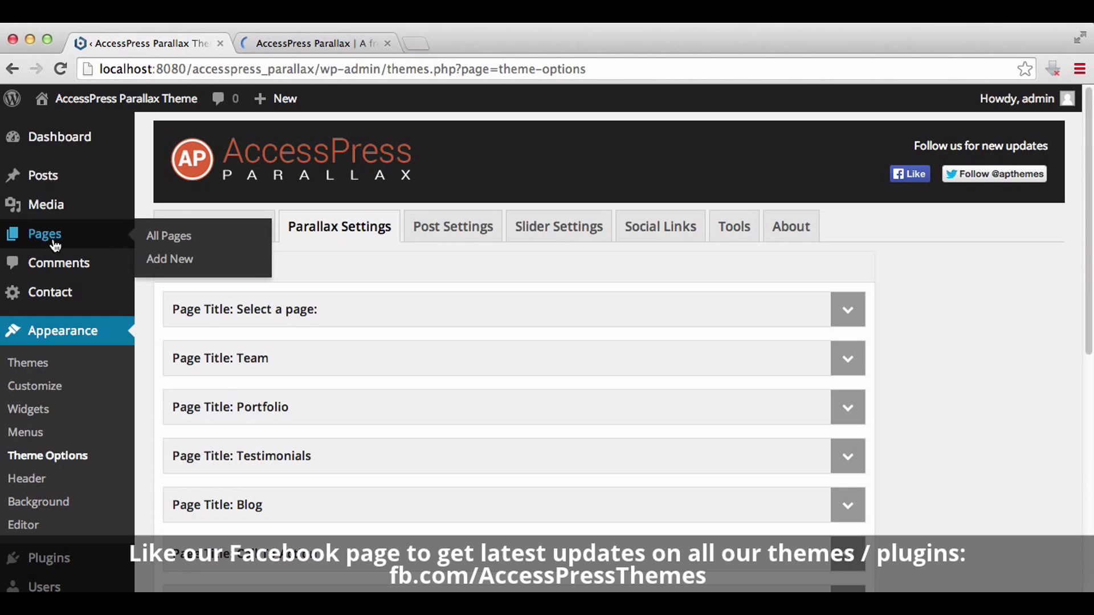
# Start a new page in another tab and title it 'Service'.
pyautogui.rightClick(161, 263)
pyautogui.click(165, 263)
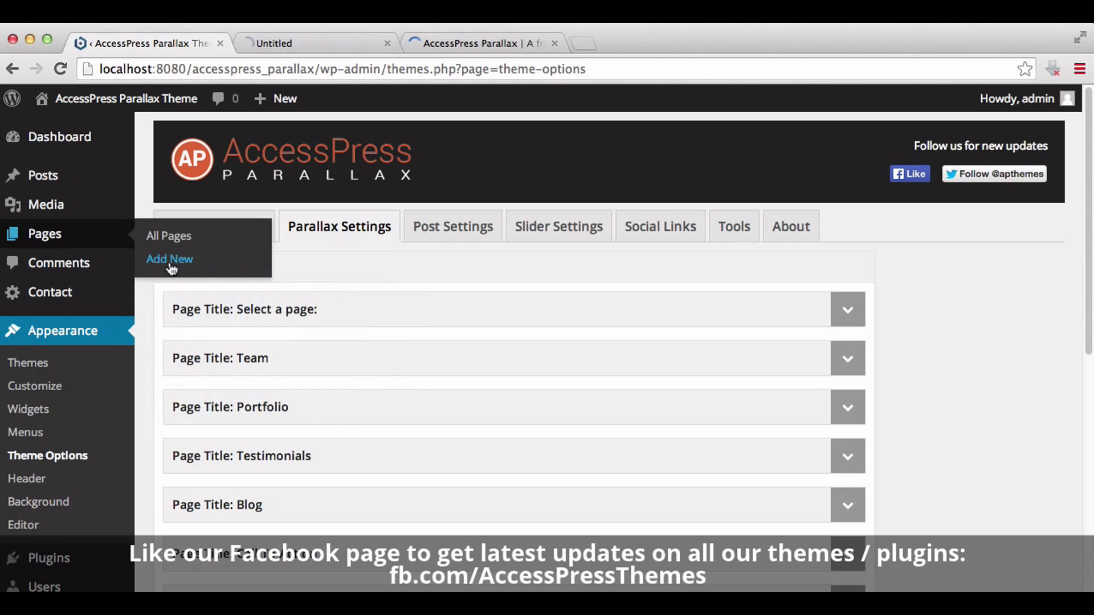
pyautogui.click(317, 45)
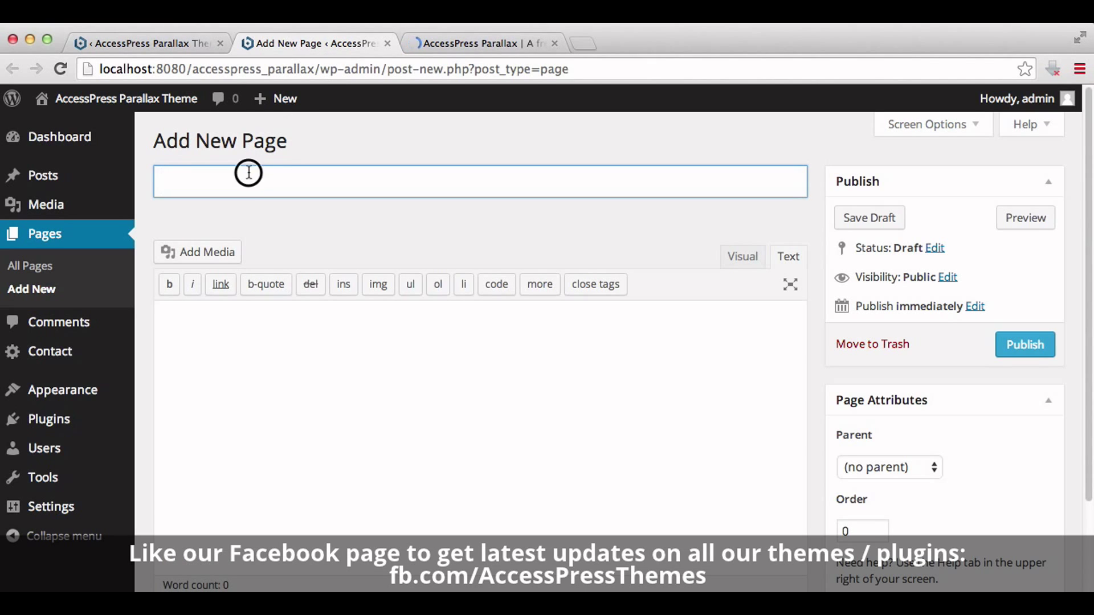
pyautogui.write('Service')
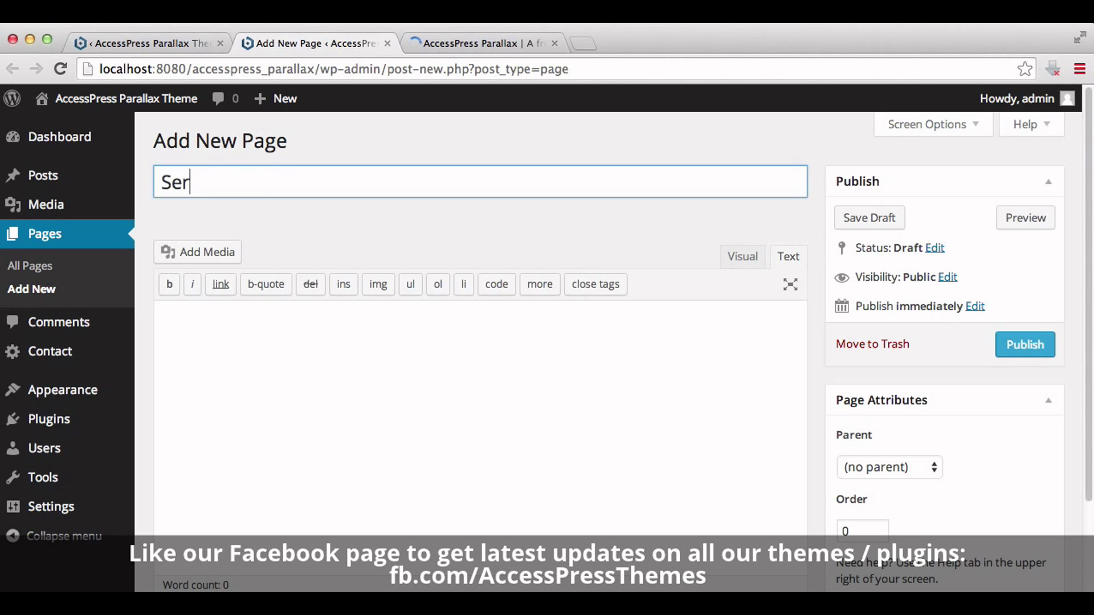
# Paste the AccessPress Parallax description paragraph from TextEdit into the page body.
pyautogui.click(247, 339)
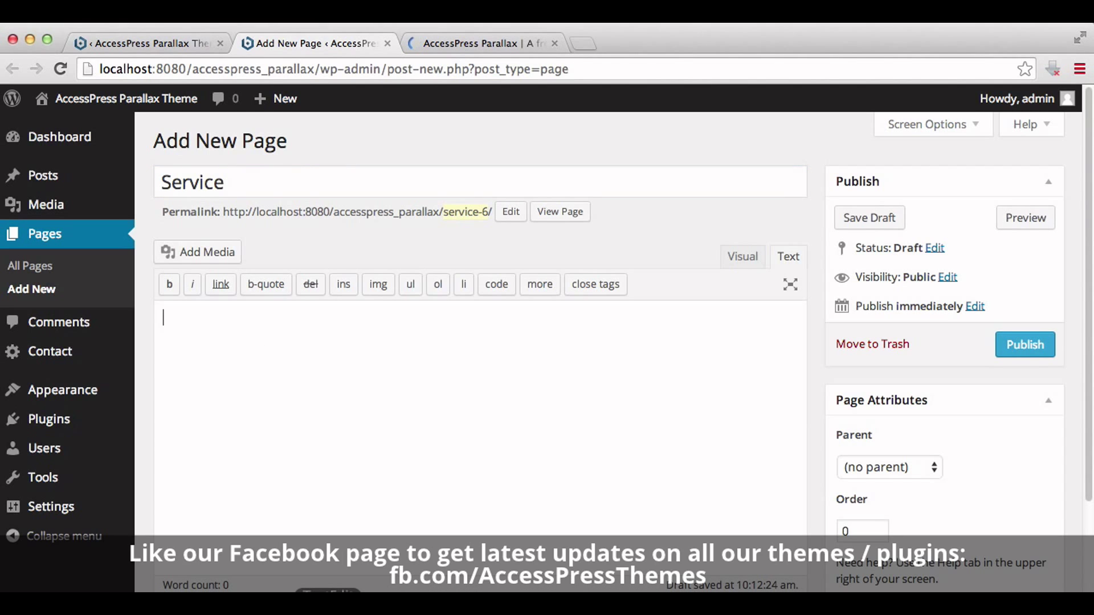
pyautogui.press('super+Tab')
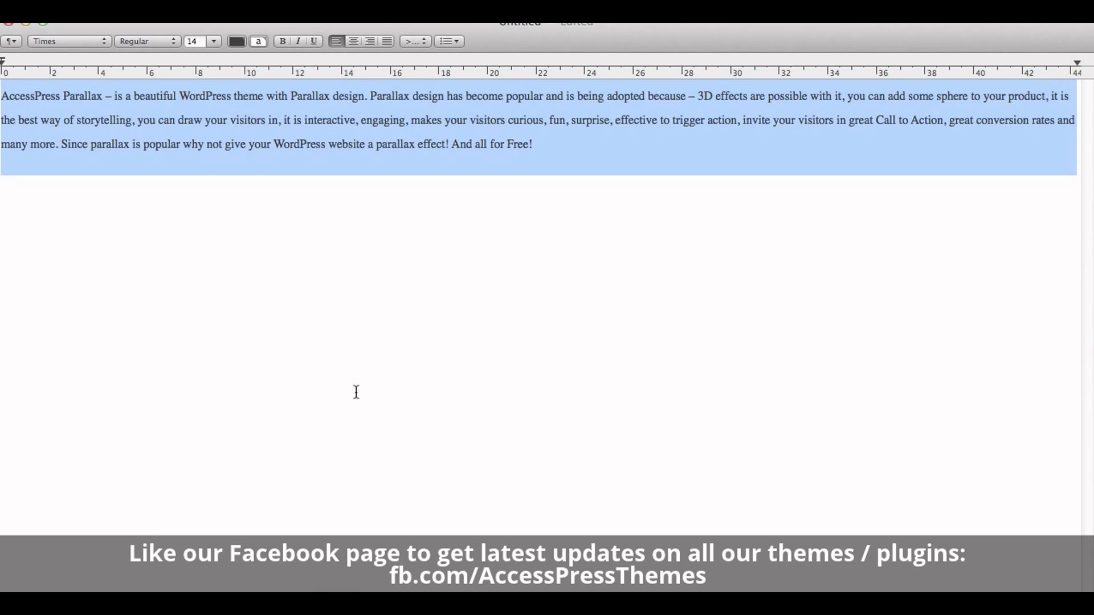
pyautogui.press('super+Tab')
pyautogui.click(403, 398)
pyautogui.write('AccessPress Parallax - is a beautiful WordPress theme with Parallax design. Parallax design has become popular and is being adopted because - 3D effects are possible with it, you can add some sphere to your product, it is the best way of storytelling, you can draw your visitors in, it is interactive, engaging, makes your visitors curious, fun, surprise, effective to trigger action, invite your visitors in great Call to Action, great conversion rates and many more. Since parallax is popular why not give your WordPress website a parallax effect! And all for Free!')
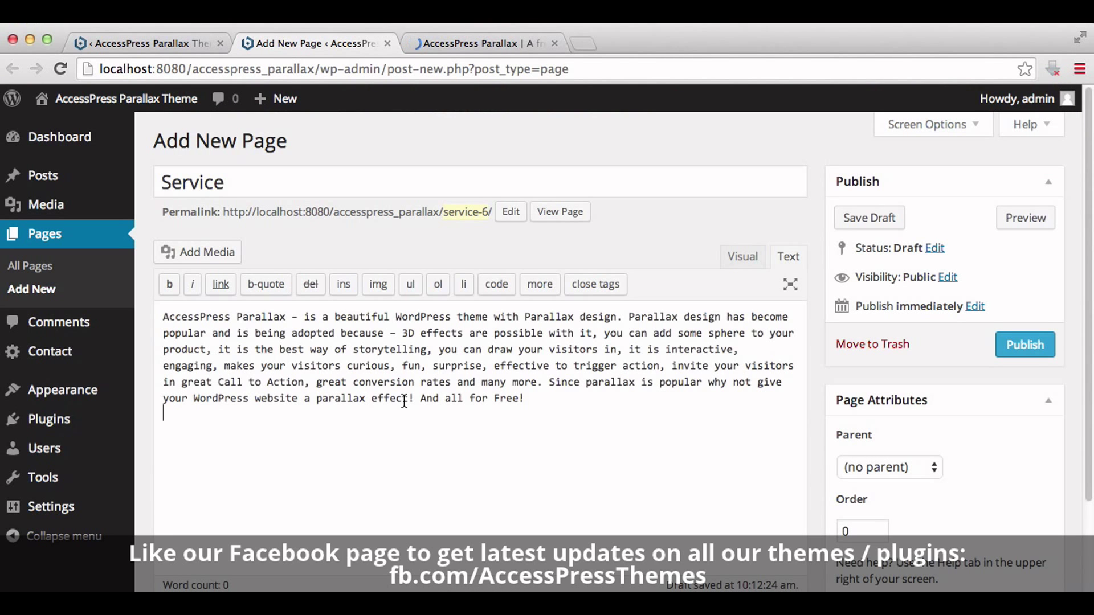
pyautogui.moveTo(1089, 424); pyautogui.dragTo(1089, 540)
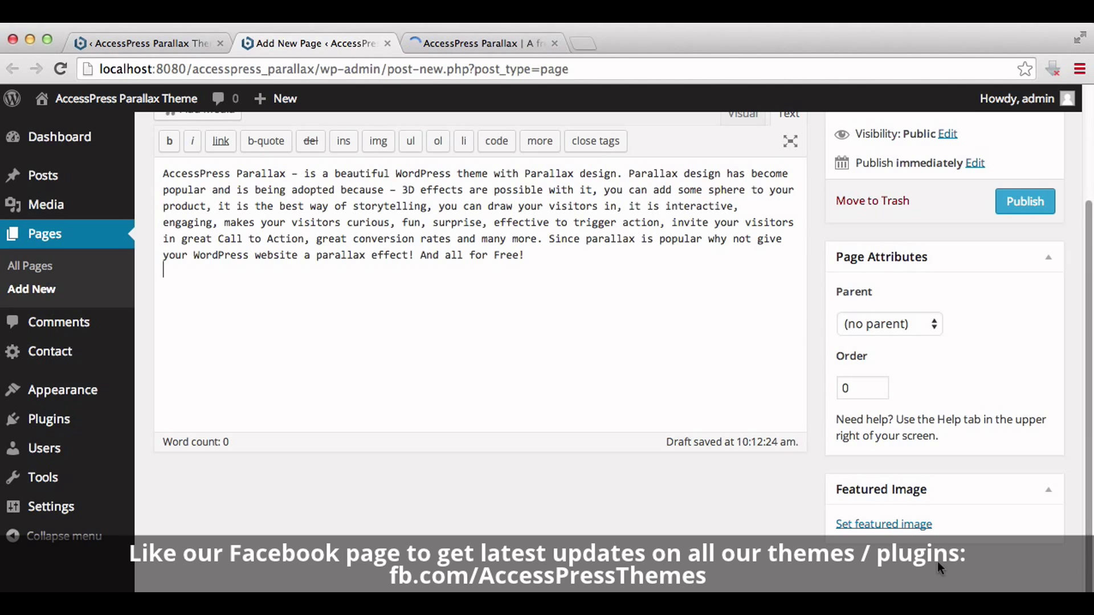
# Set the statue photo as the Service page's featured image.
pyautogui.click(870, 525)
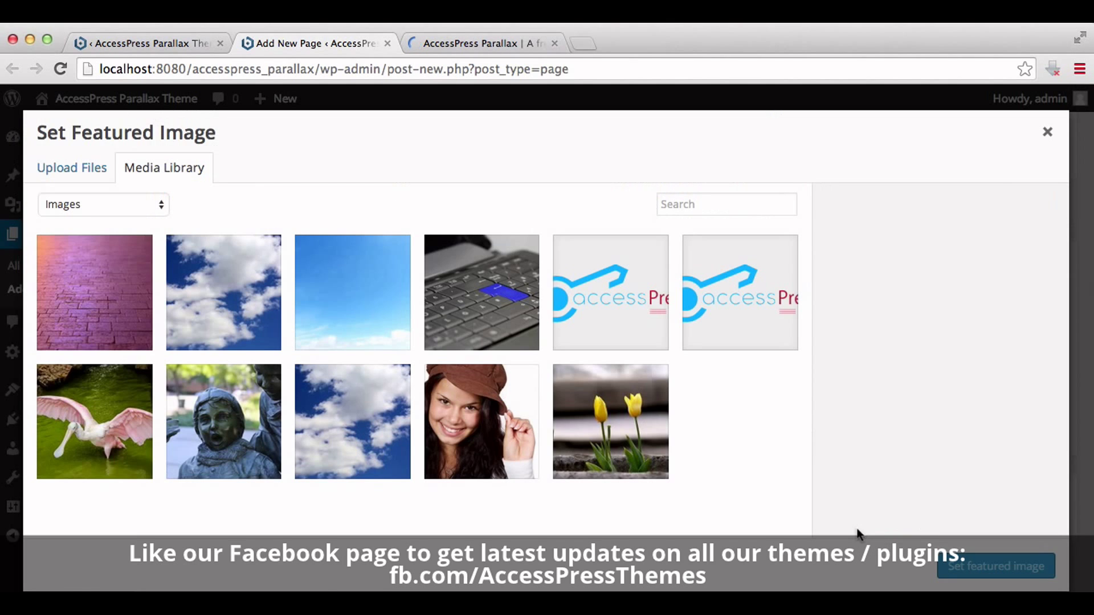
pyautogui.click(211, 413)
pyautogui.click(959, 562)
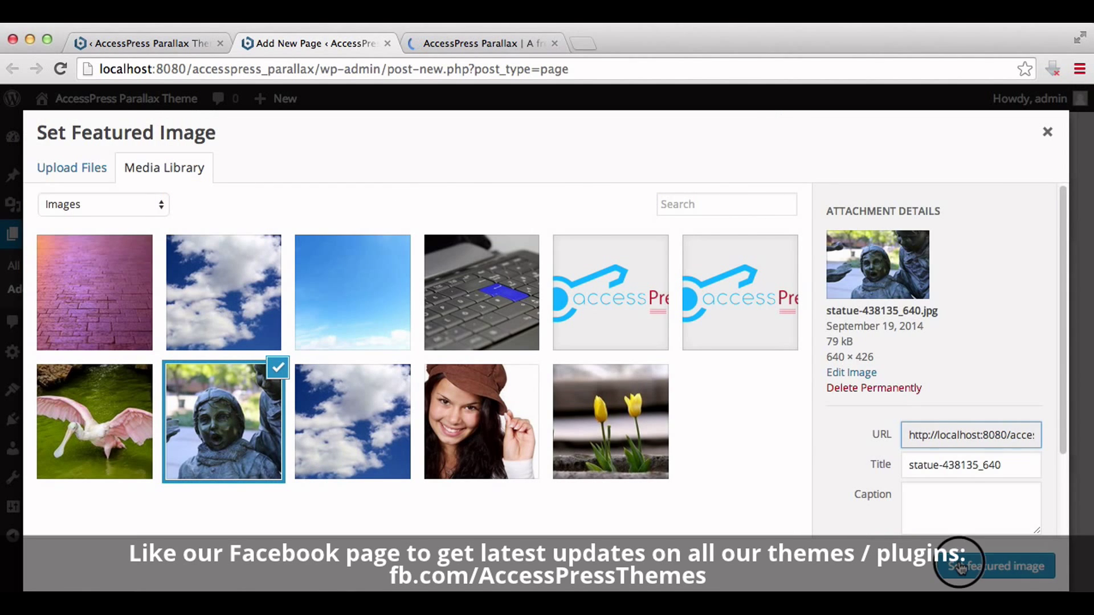
# Publish the Service page.
pyautogui.moveTo(1088, 481); pyautogui.dragTo(1080, 342)
pyautogui.click(1046, 343)
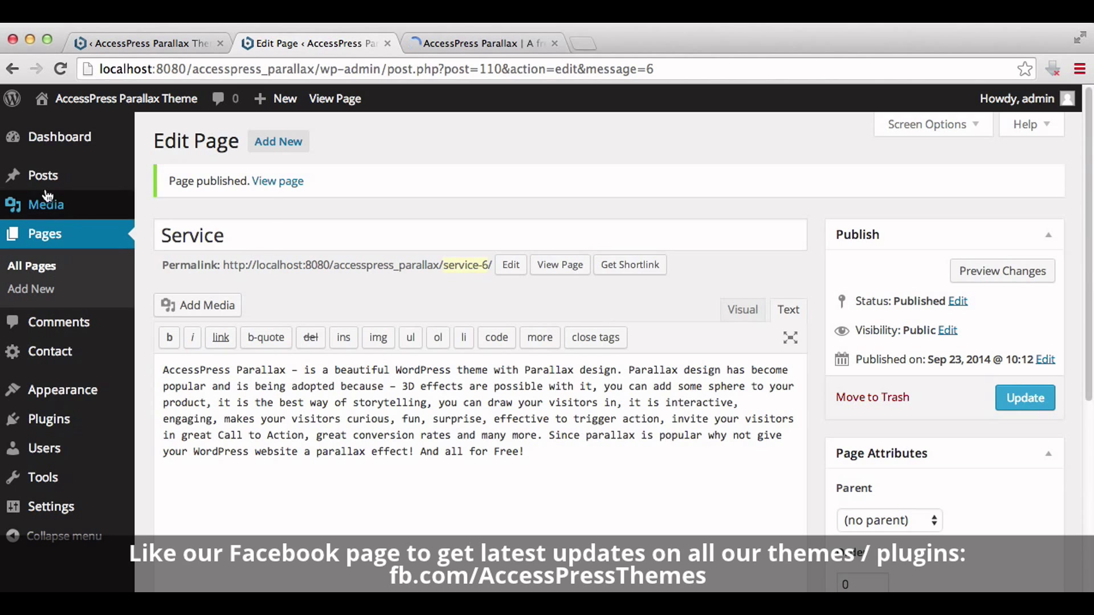
pyautogui.moveTo(44, 178)
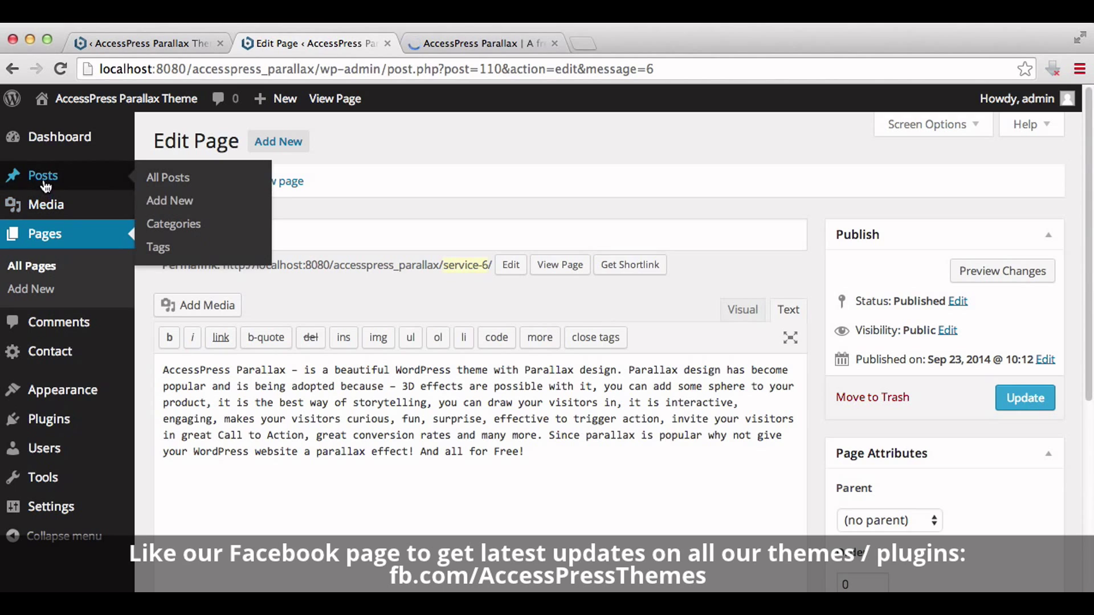
# Create the Services post category under Posts > Categories.
pyautogui.click(163, 224)
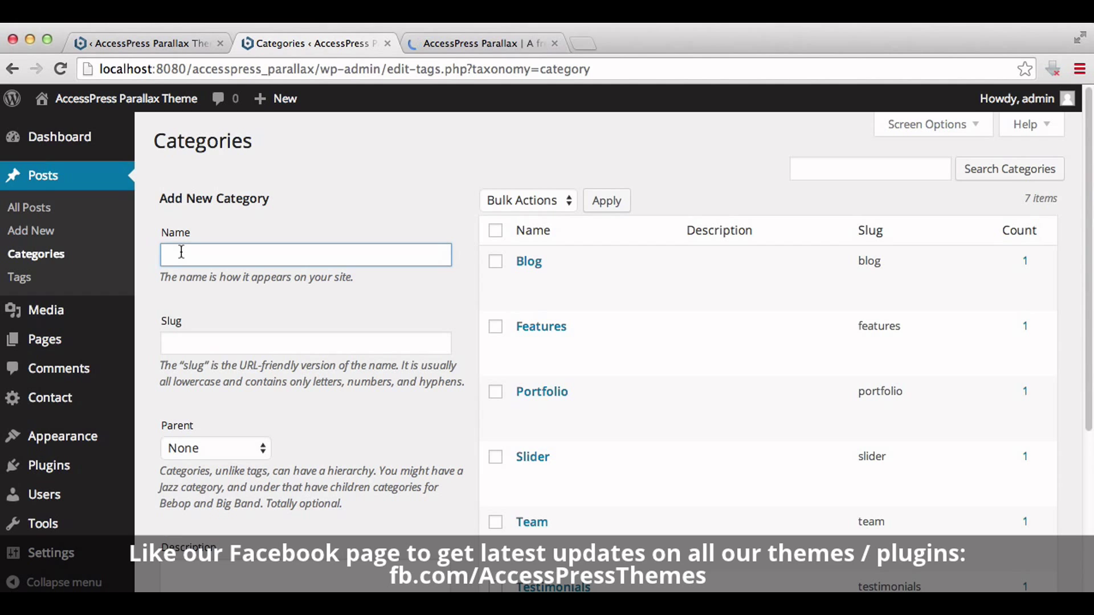
pyautogui.write('Services')
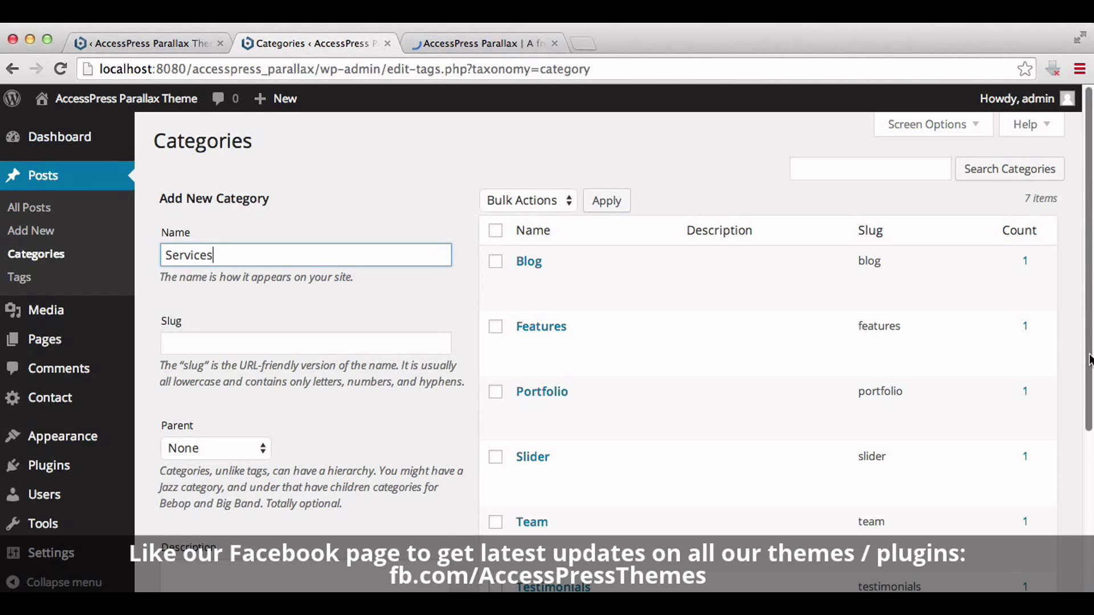
pyautogui.scroll(-2, 1087, 490)
pyautogui.scroll(-3, 1087, 490)
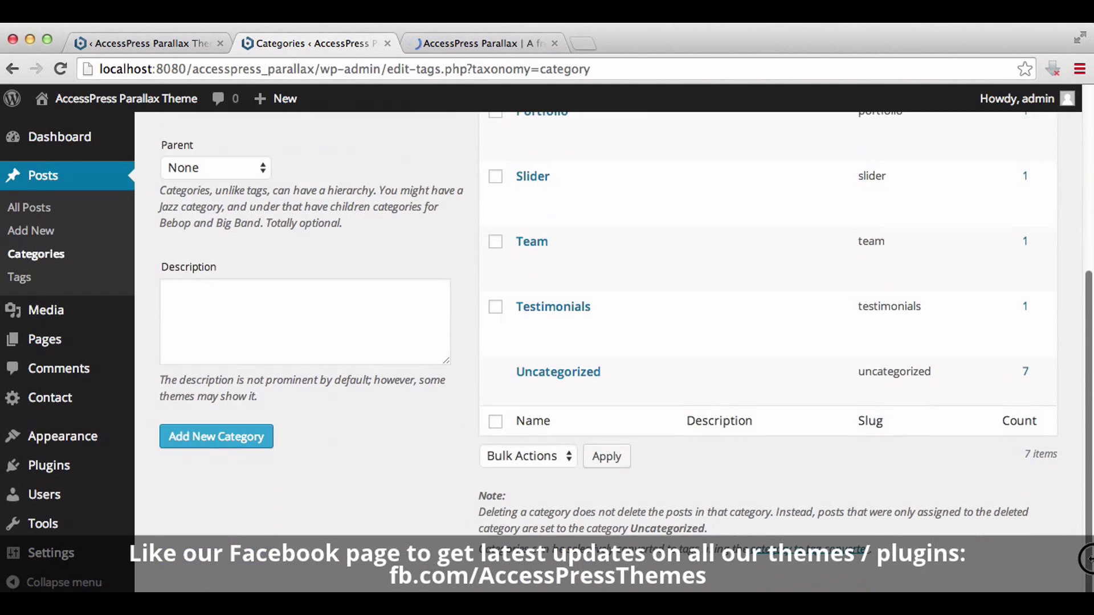
pyautogui.click(229, 447)
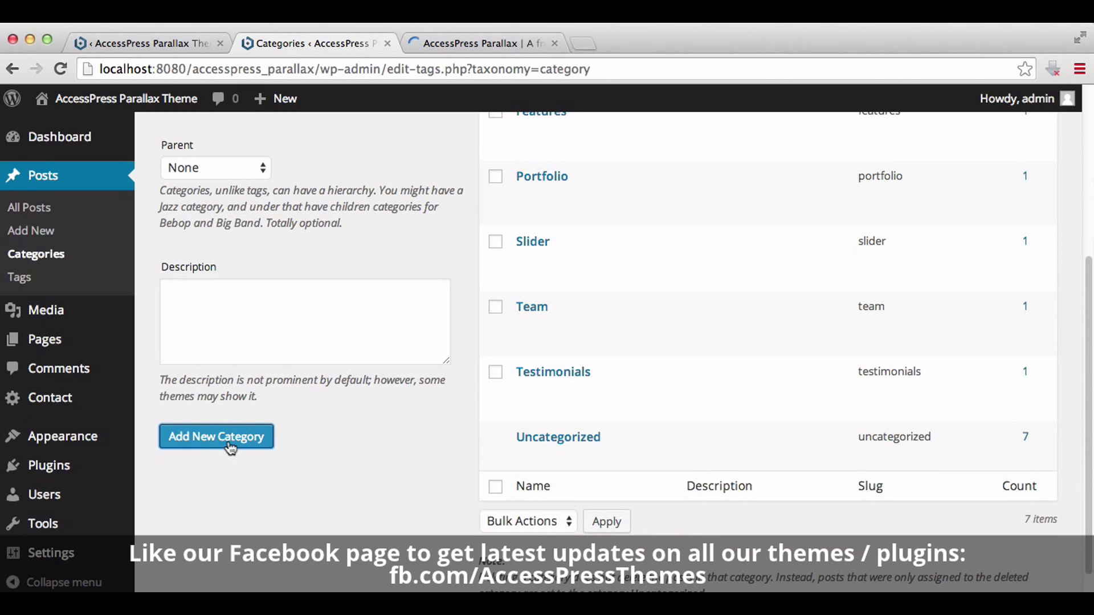
pyautogui.moveTo(1085, 496); pyautogui.dragTo(1085, 356)
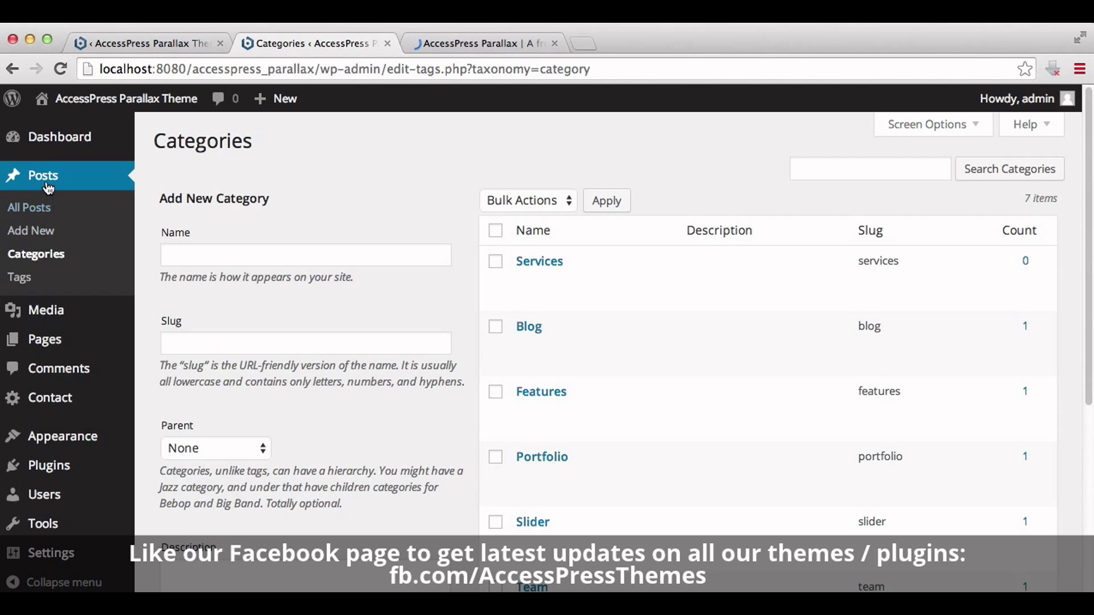
pyautogui.click(31, 234)
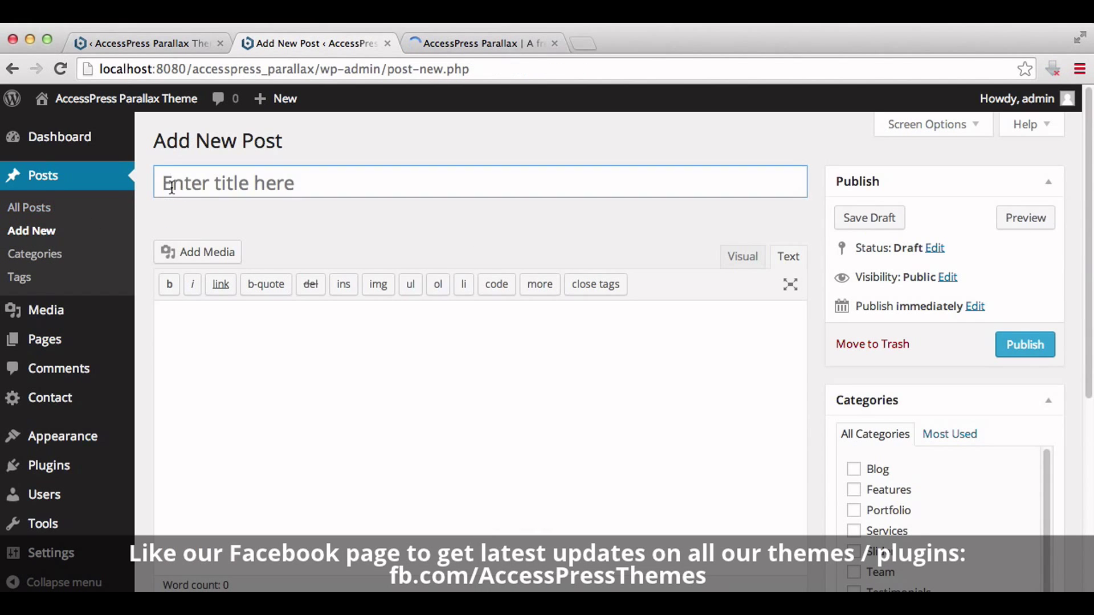
# Title the post 'Free AccessPRess Parallax Theme' and enter the AccessPress Themes download line as body.
pyautogui.write('Fre')
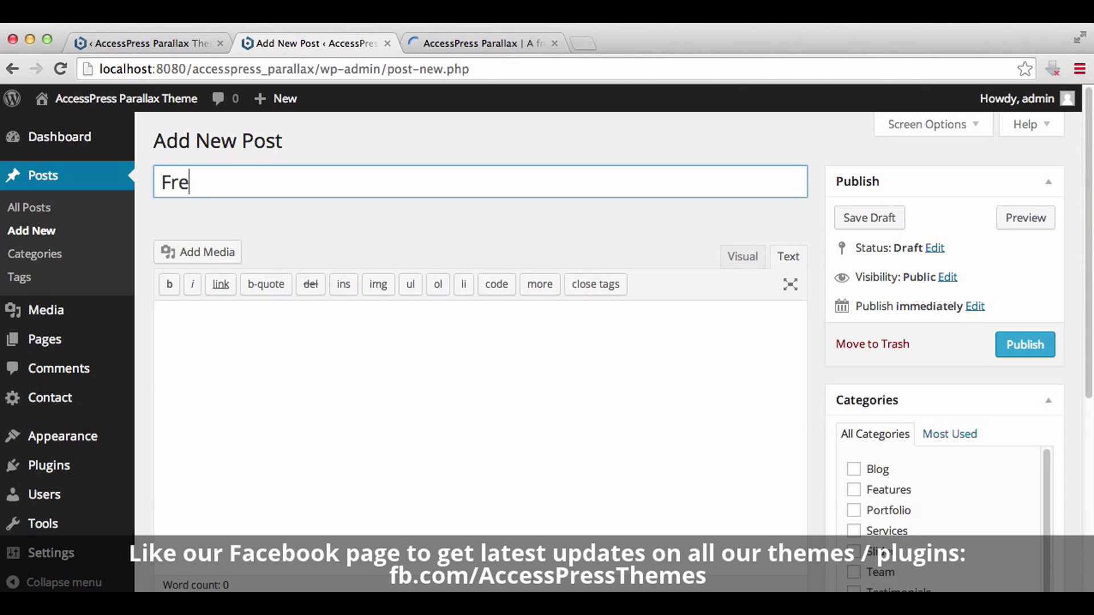
pyautogui.write('e Access')
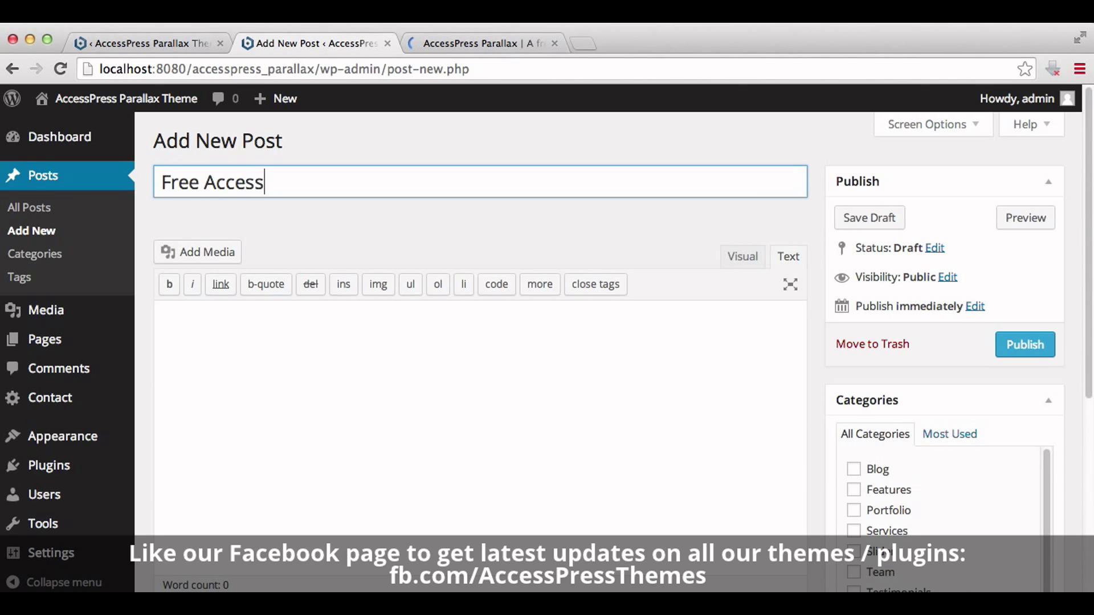
pyautogui.write('PRess Parallacx Theme')
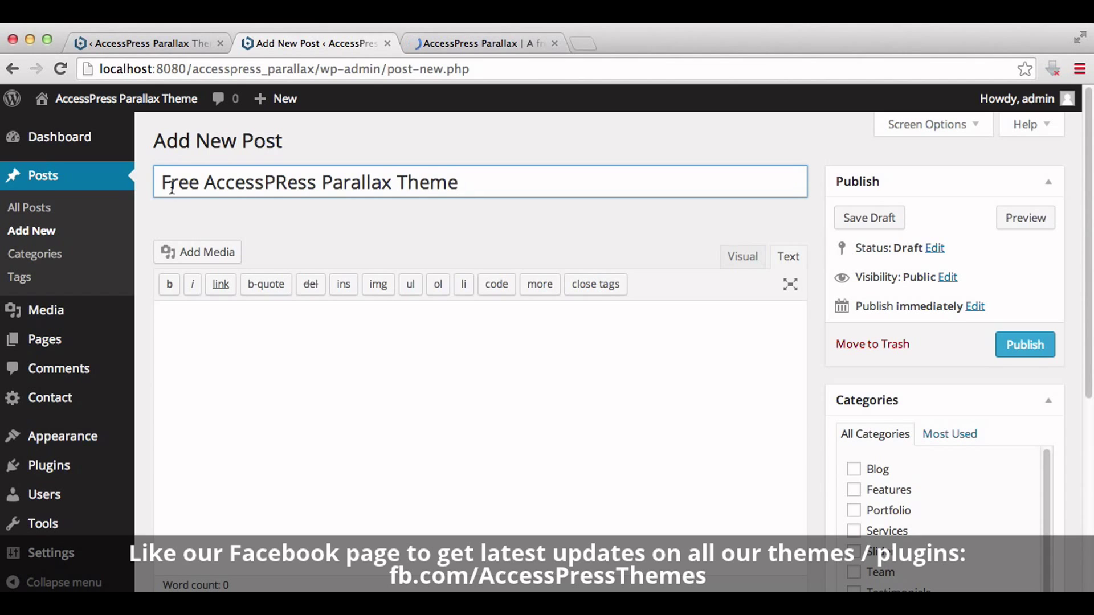
pyautogui.click(180, 317)
pyautogui.write('Download Acces')
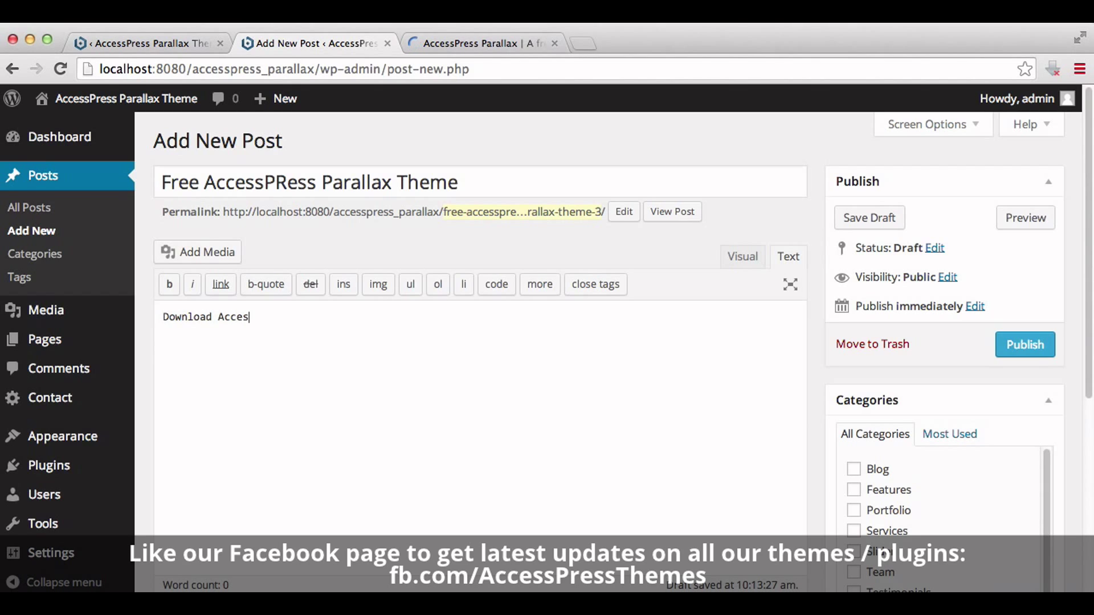
pyautogui.write('Press Parallax Theme At AccessPress Themes.')
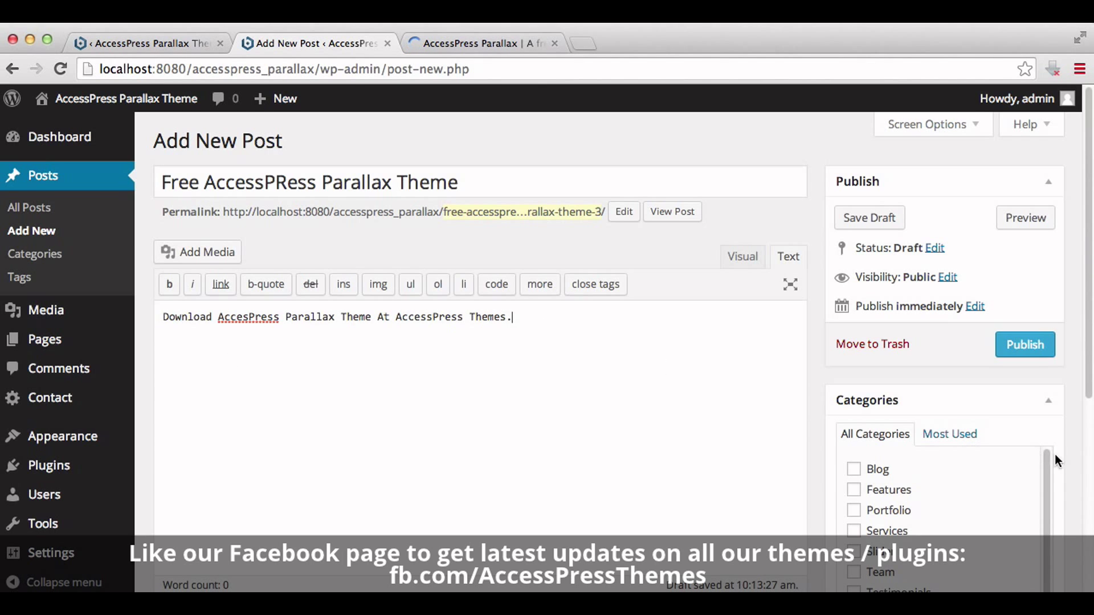
pyautogui.scroll(-2, 1087, 456)
pyautogui.scroll(-10, 1087, 459)
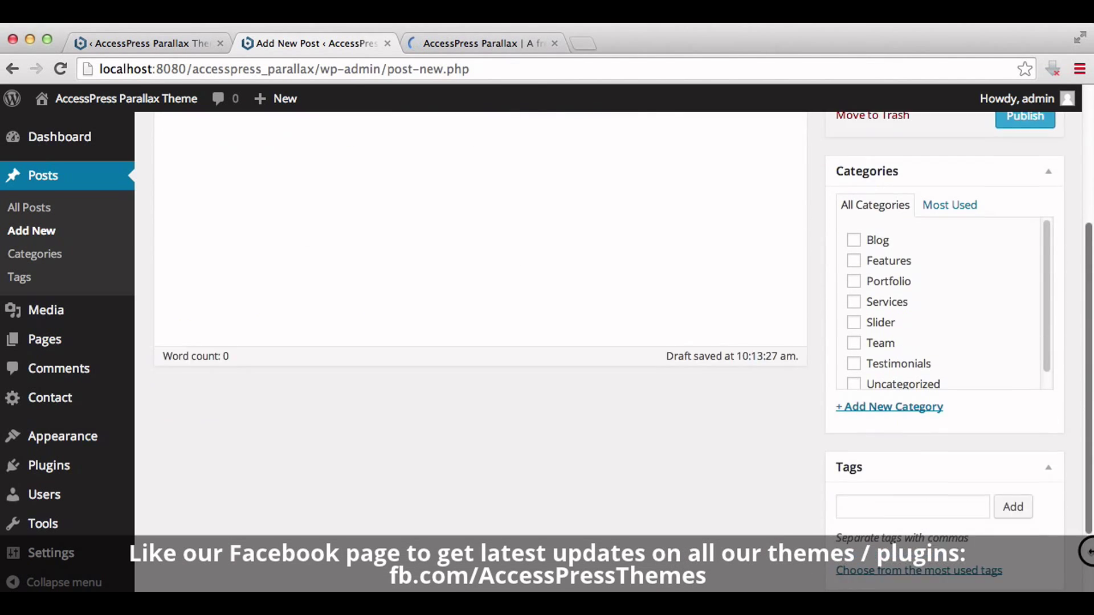
# Set the woman-in-hat photo as the post's featured image.
pyautogui.click(911, 565)
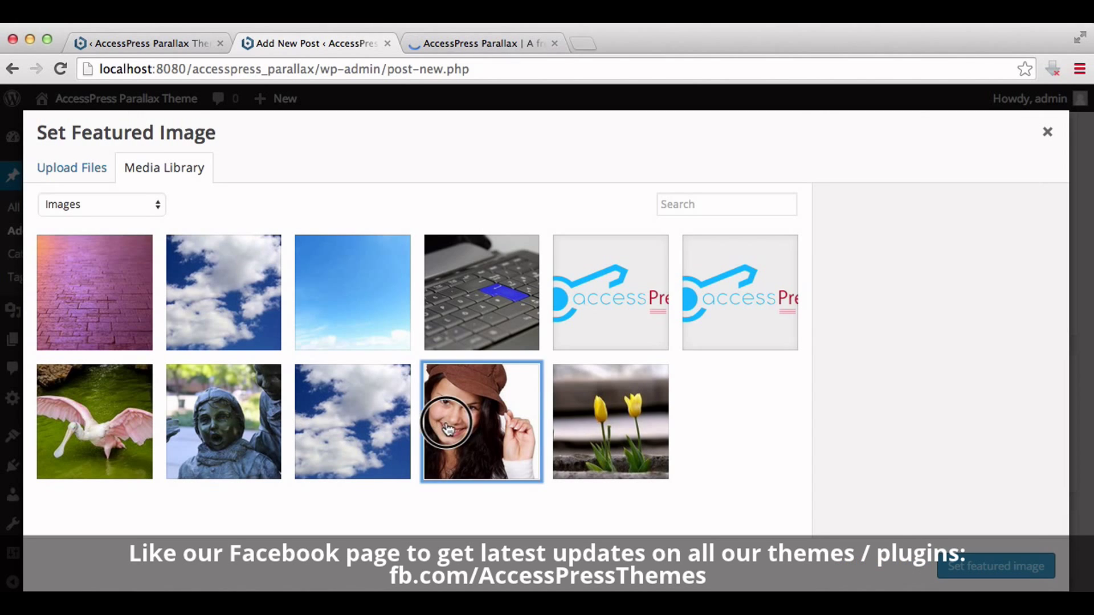
pyautogui.click(453, 428)
pyautogui.click(996, 568)
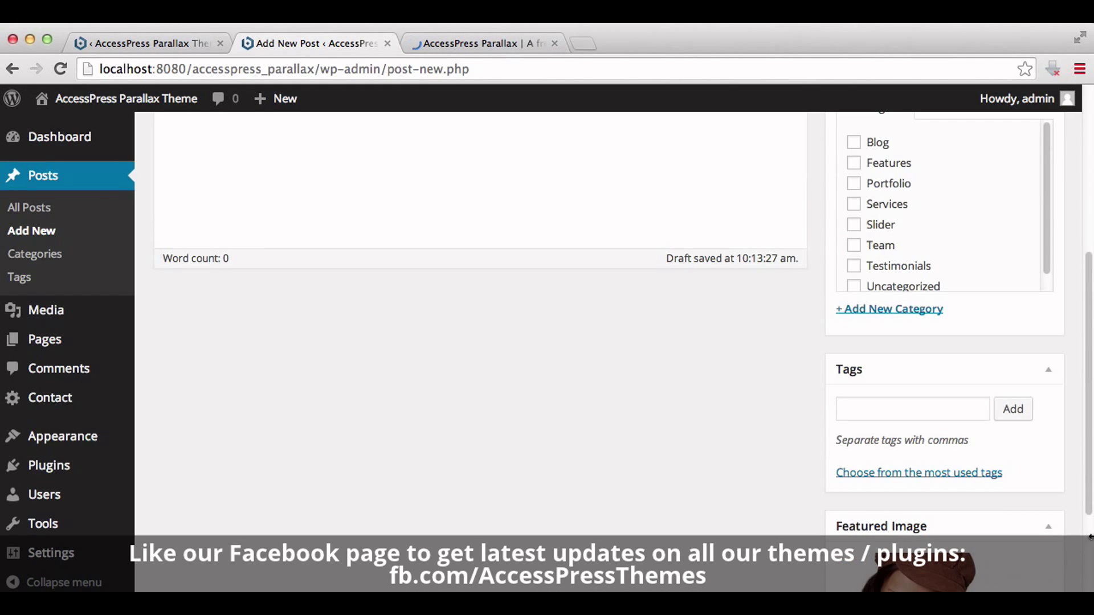
pyautogui.moveTo(1090, 502); pyautogui.dragTo(1084, 359)
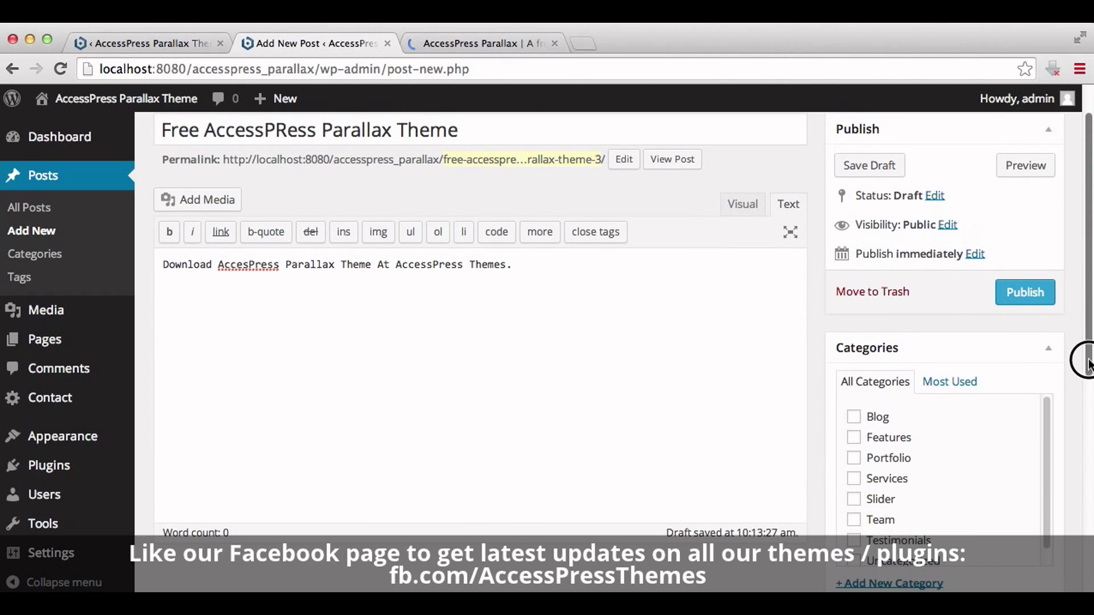
# Tick the Services category and publish the post.
pyautogui.click(854, 479)
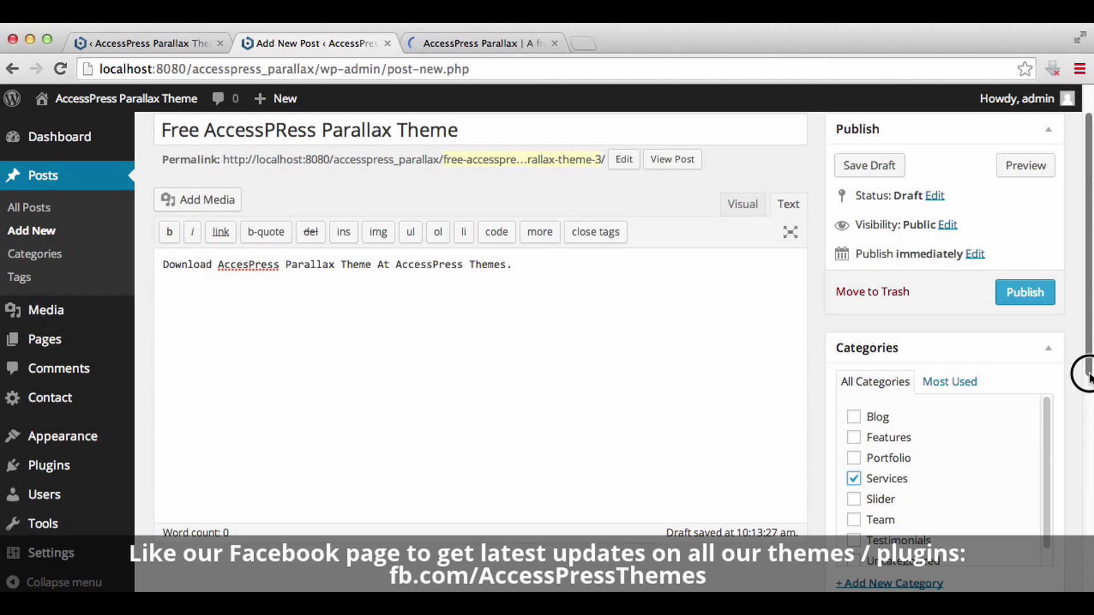
pyautogui.scroll(2, 1084, 307)
pyautogui.click(1017, 353)
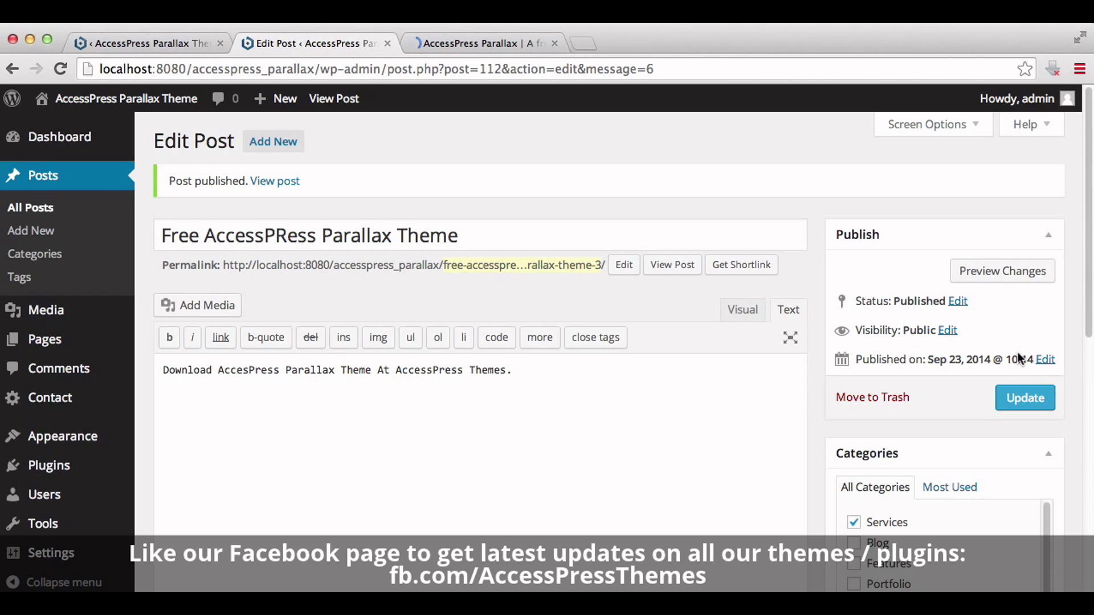
# Return to Theme Options and scroll the Parallax Settings list down to Contact Us.
pyautogui.moveTo(46, 447)
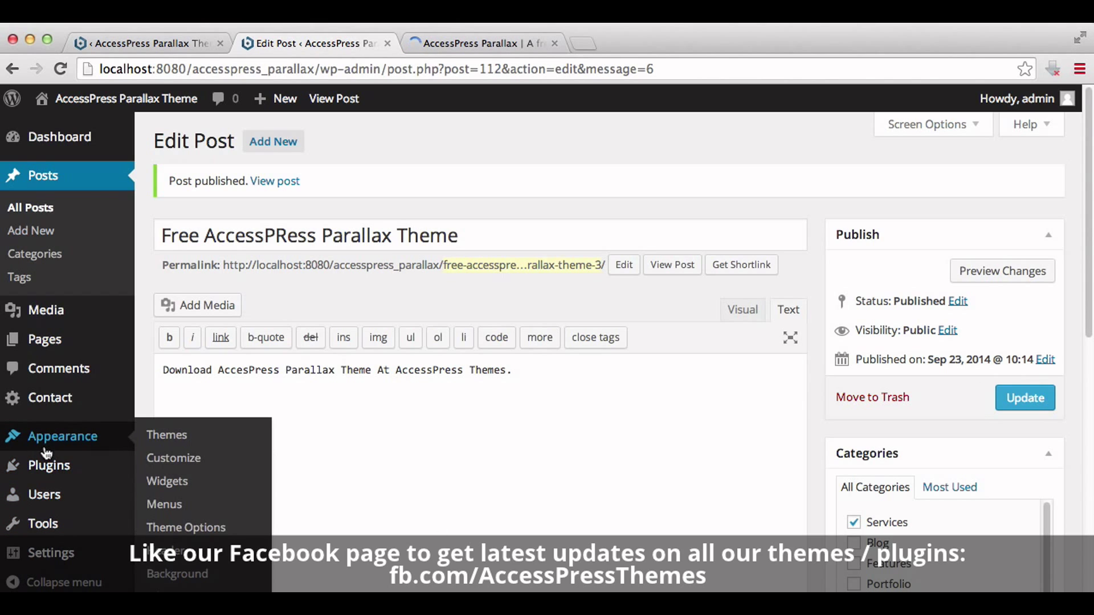
pyautogui.click(169, 530)
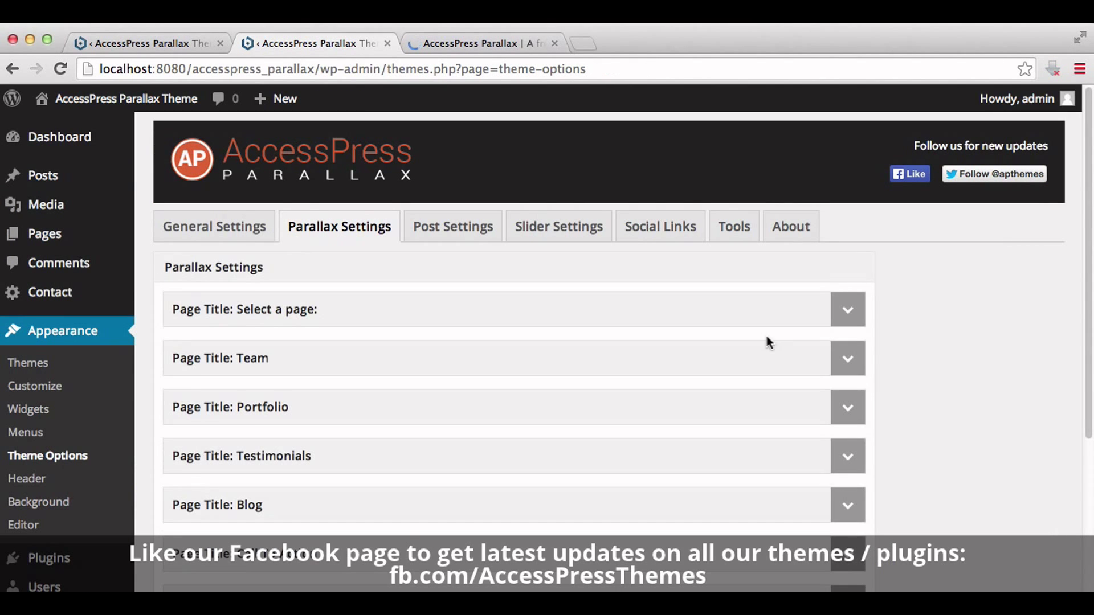
pyautogui.scroll(-1, 1087, 454)
pyautogui.moveTo(1087, 455); pyautogui.dragTo(1087, 571)
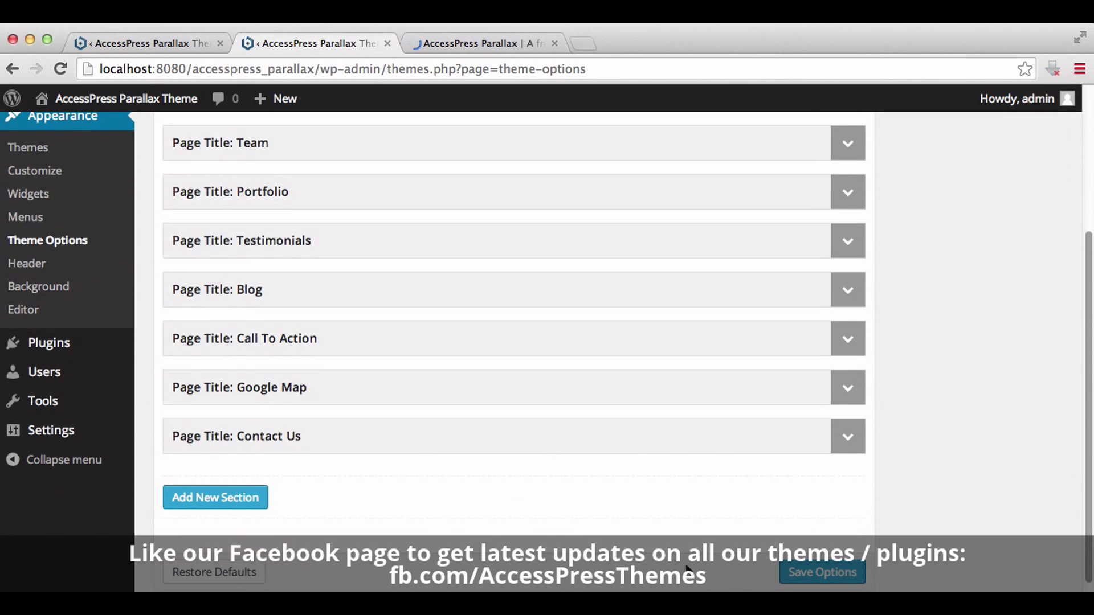
# Add another parallax section showing the Service page, checking its font colour picker.
pyautogui.click(245, 498)
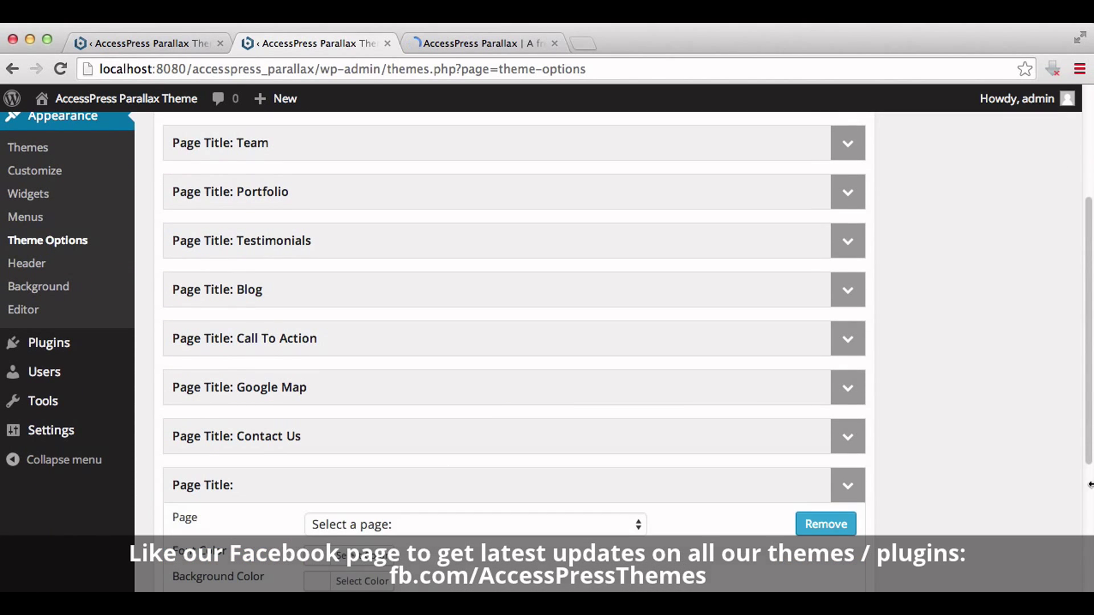
pyautogui.moveTo(1087, 465); pyautogui.dragTo(1087, 591)
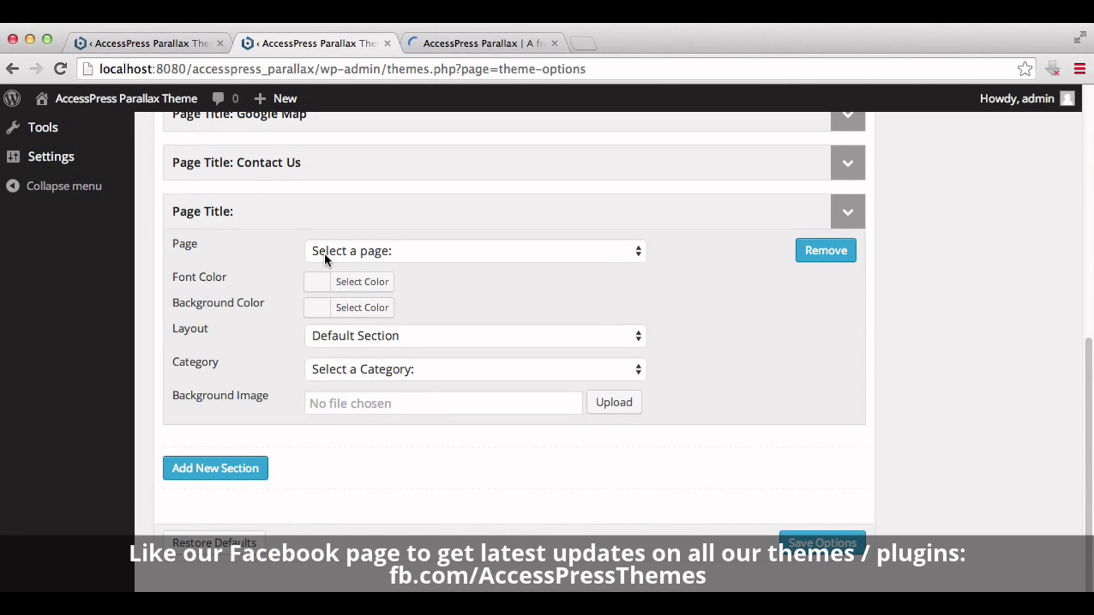
pyautogui.click(325, 257)
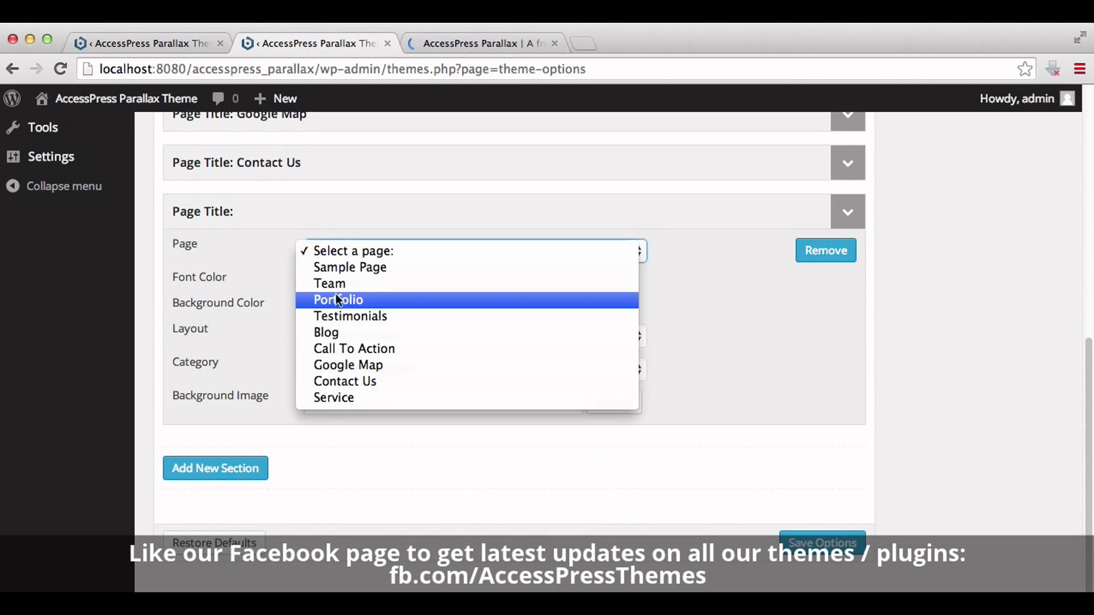
pyautogui.press('Escape')
pyautogui.click(323, 390)
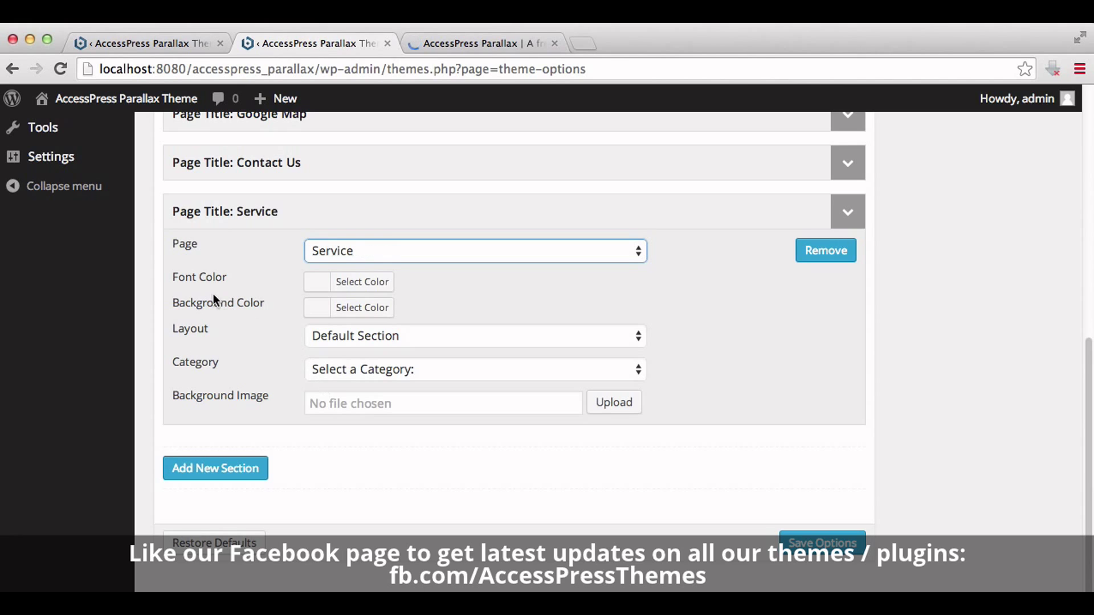
pyautogui.click(345, 285)
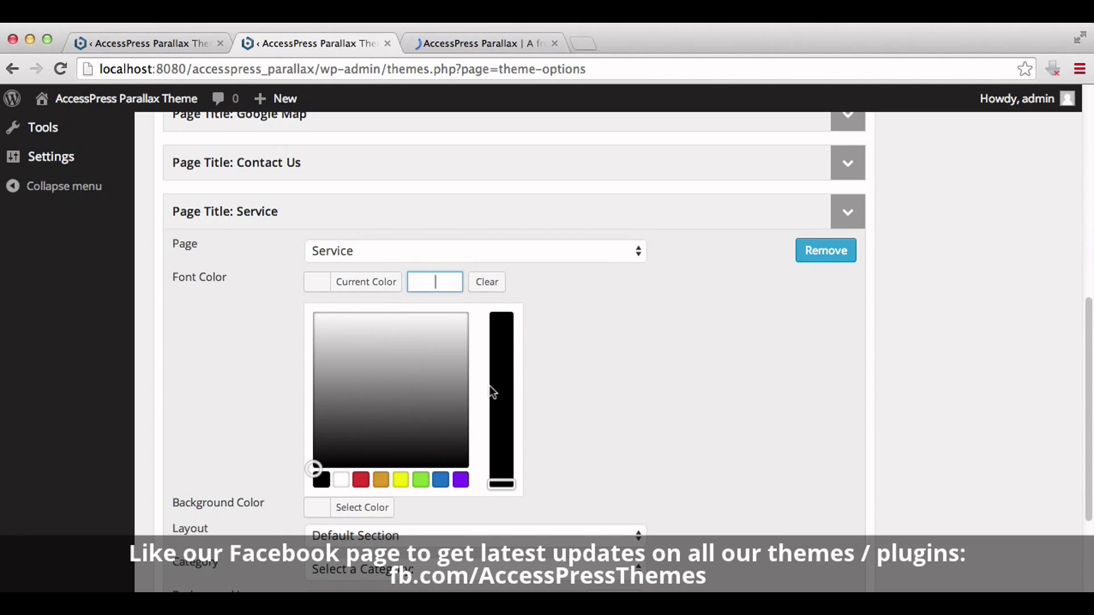
pyautogui.moveTo(1088, 348); pyautogui.dragTo(1088, 443)
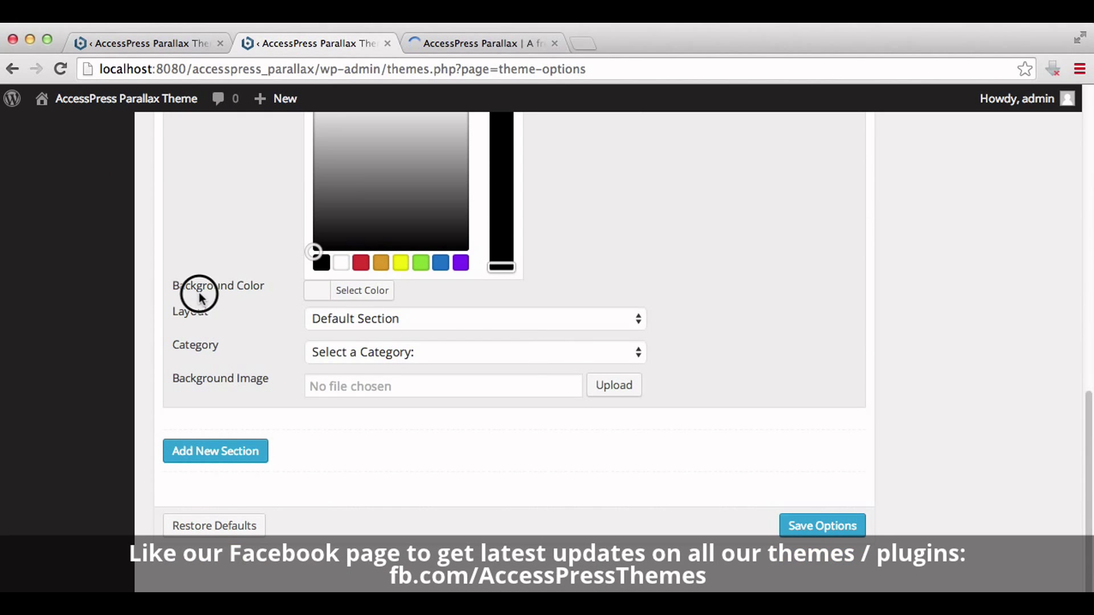
pyautogui.click(200, 296)
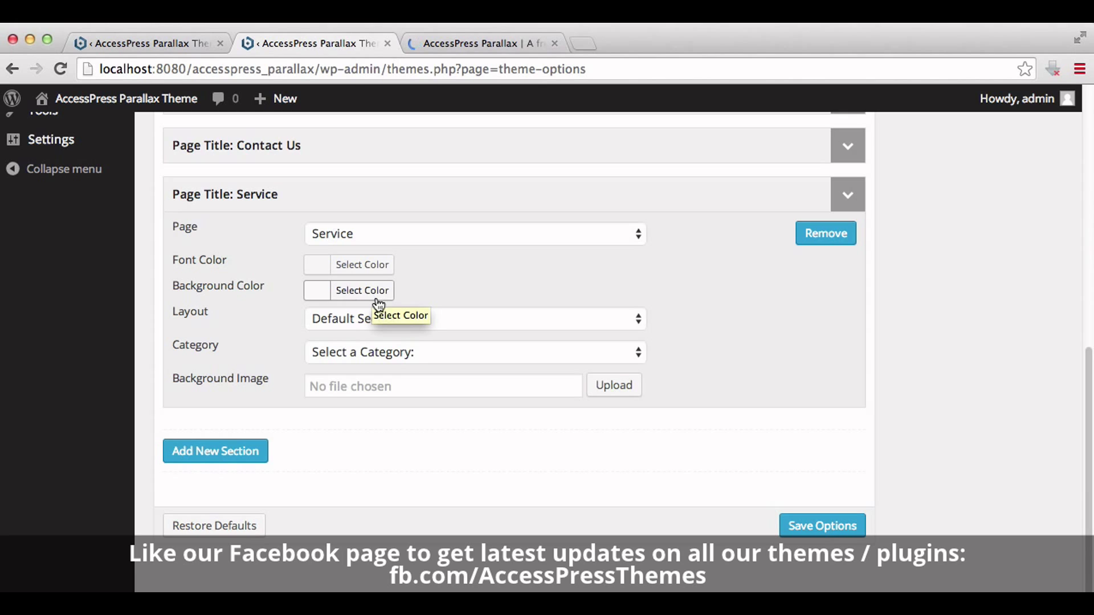
# Set abstract-22108_1920.jpg, the purple brick photo, as the Service section's background image.
pyautogui.click(605, 400)
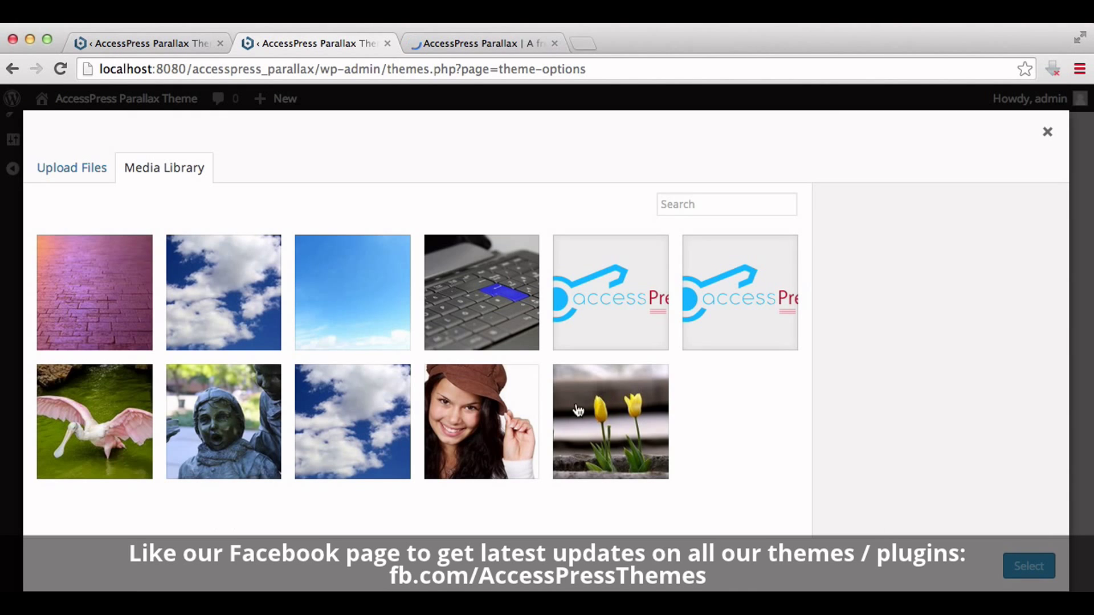
pyautogui.click(102, 299)
pyautogui.click(1018, 563)
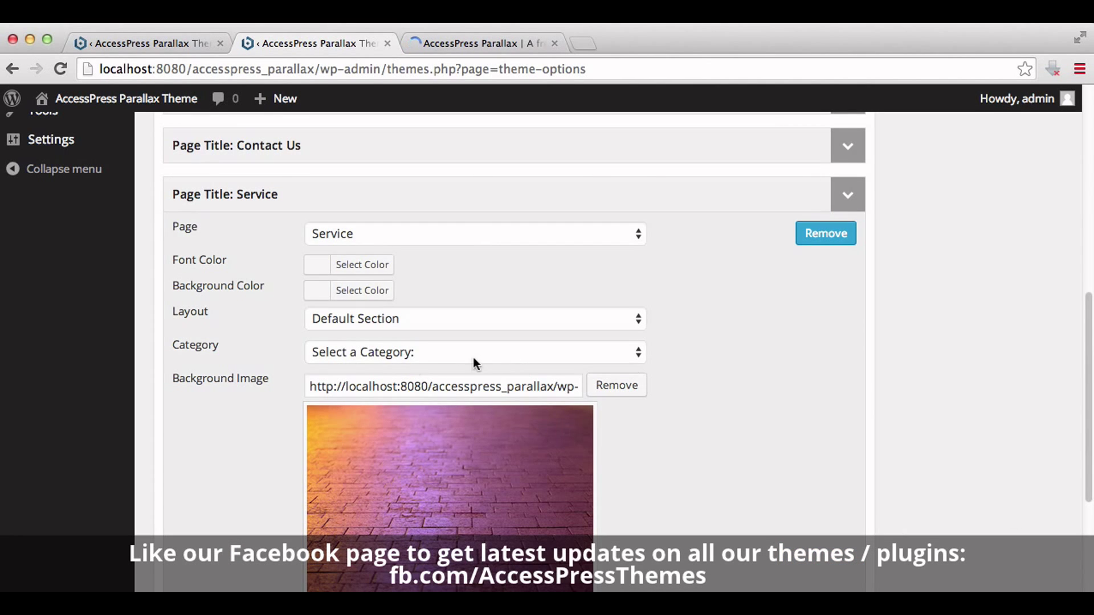
# Give the section the Service Section layout and Services category posts, then save the options.
pyautogui.click(343, 322)
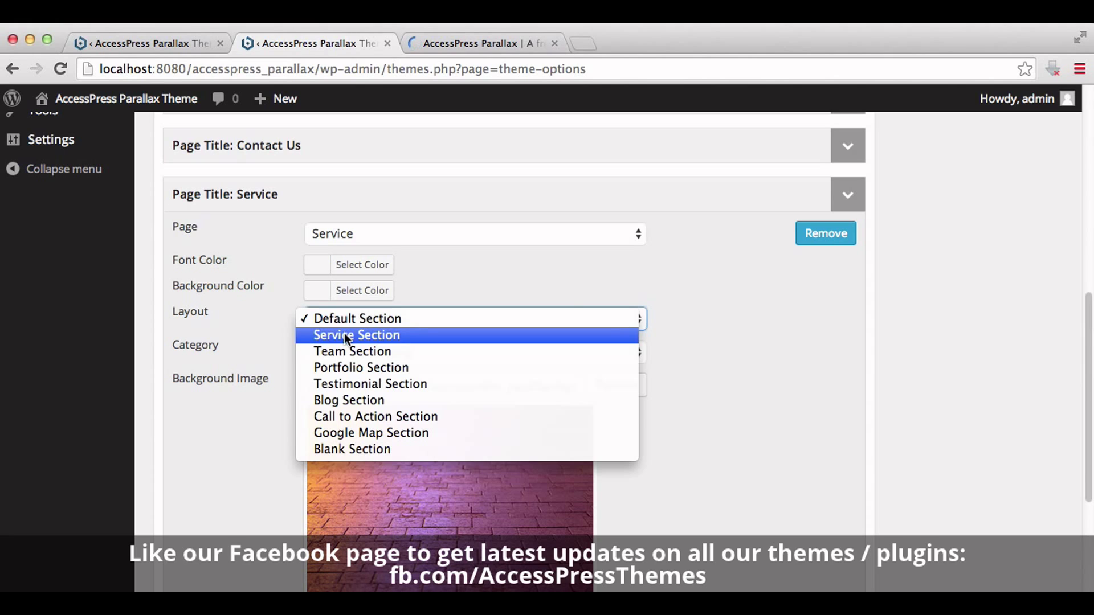
pyautogui.click(345, 336)
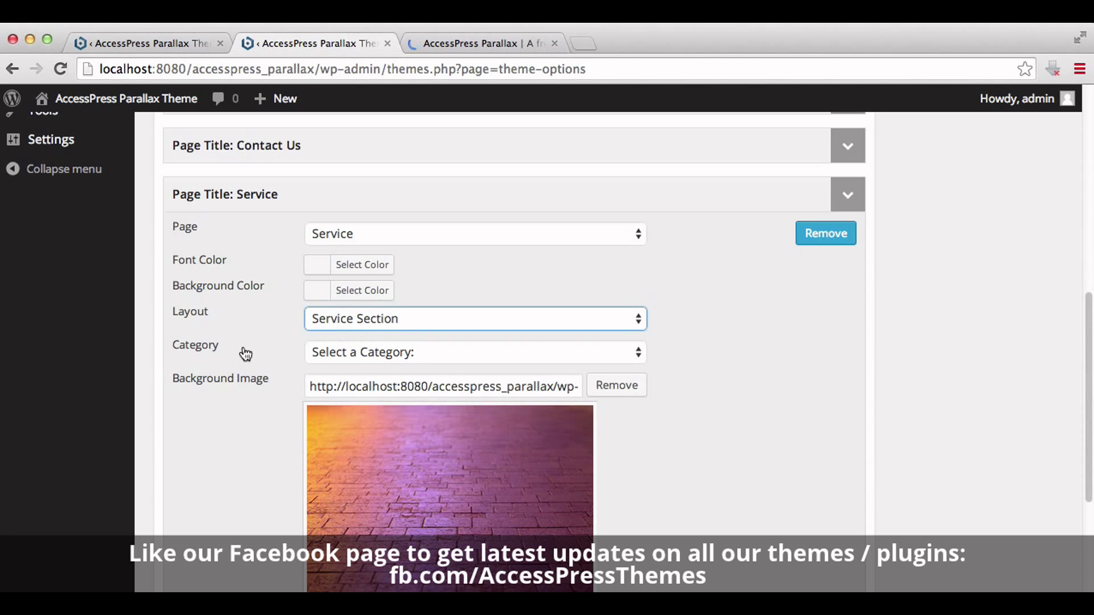
pyautogui.click(317, 355)
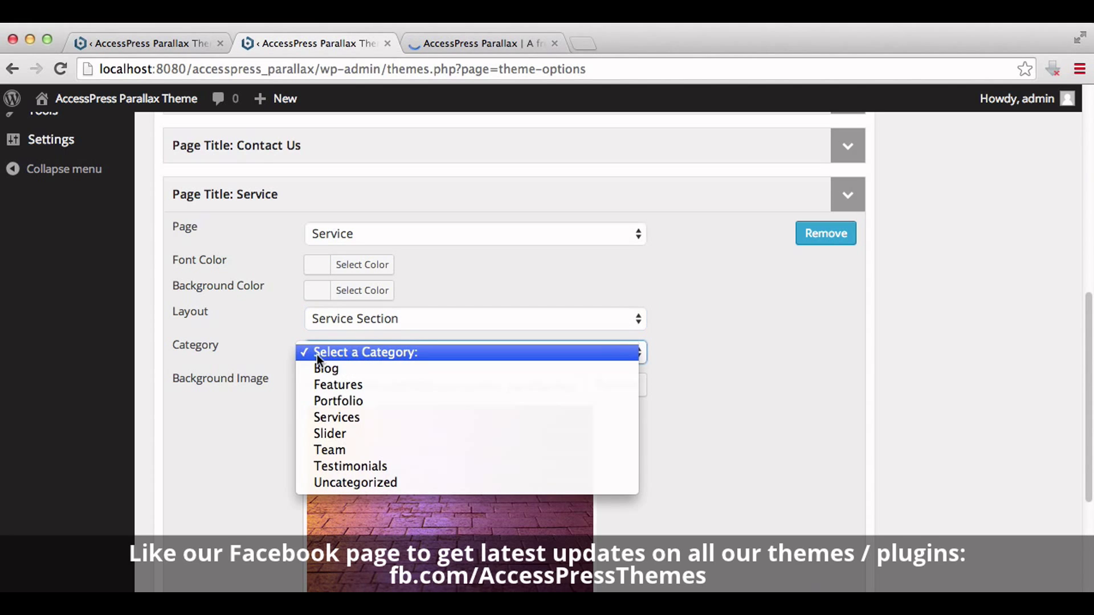
pyautogui.click(337, 417)
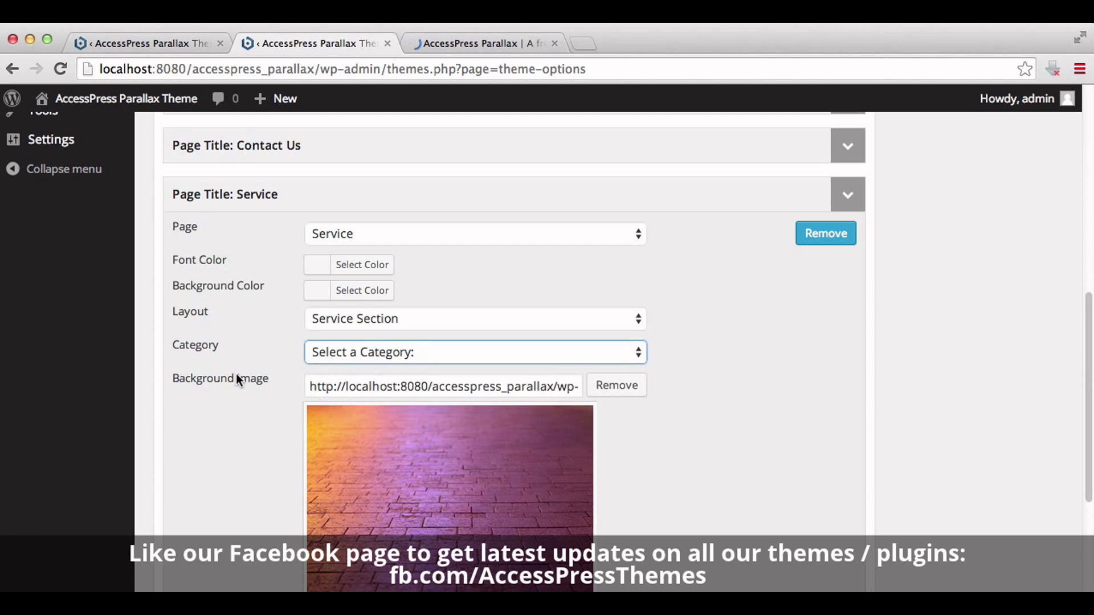
pyautogui.moveTo(1087, 310); pyautogui.dragTo(1087, 426)
pyautogui.click(858, 525)
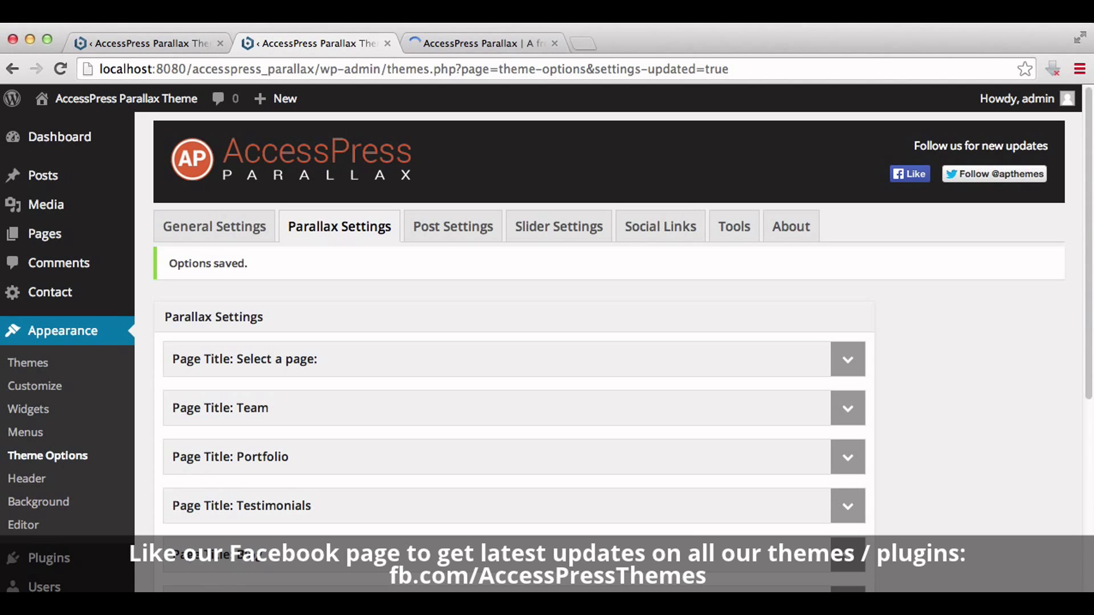
# Open Visit Site from the admin bar in a new browser tab and switch to it.
pyautogui.moveTo(183, 100)
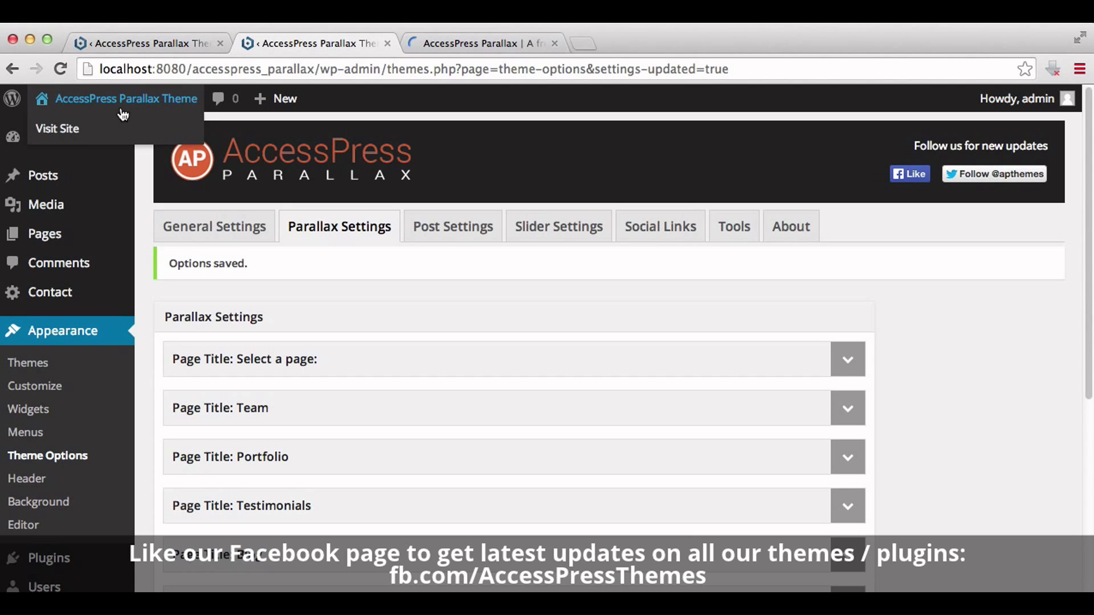
pyautogui.rightClick(86, 135)
pyautogui.click(97, 137)
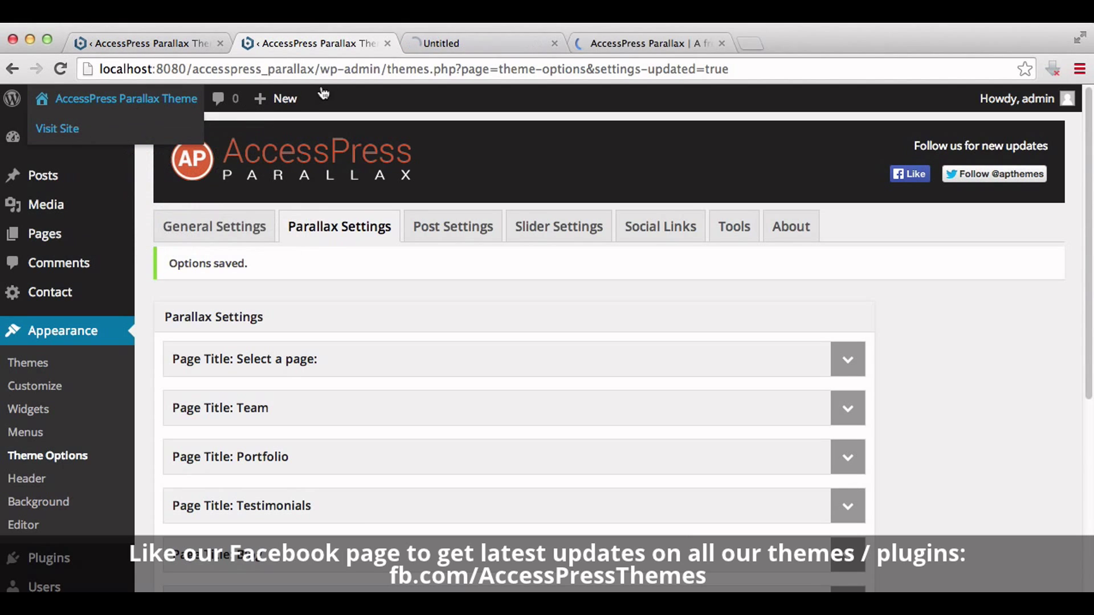
pyautogui.click(414, 49)
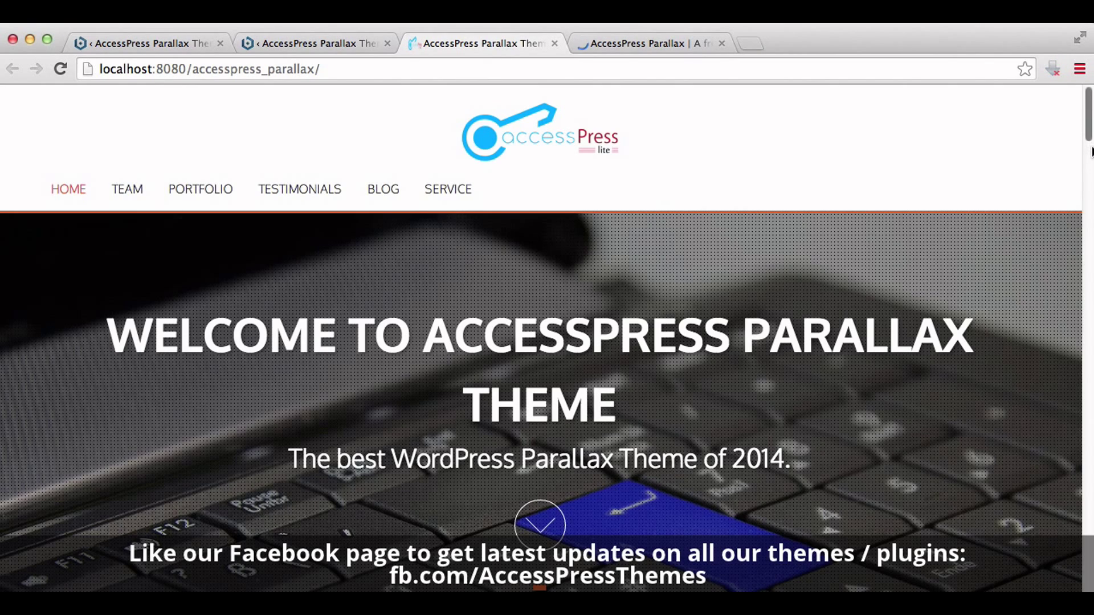
# Scroll the homepage down to the SERVICE section over the purple brick background.
pyautogui.scroll(-3, 1090, 131)
pyautogui.moveTo(1090, 131); pyautogui.dragTo(1087, 546)
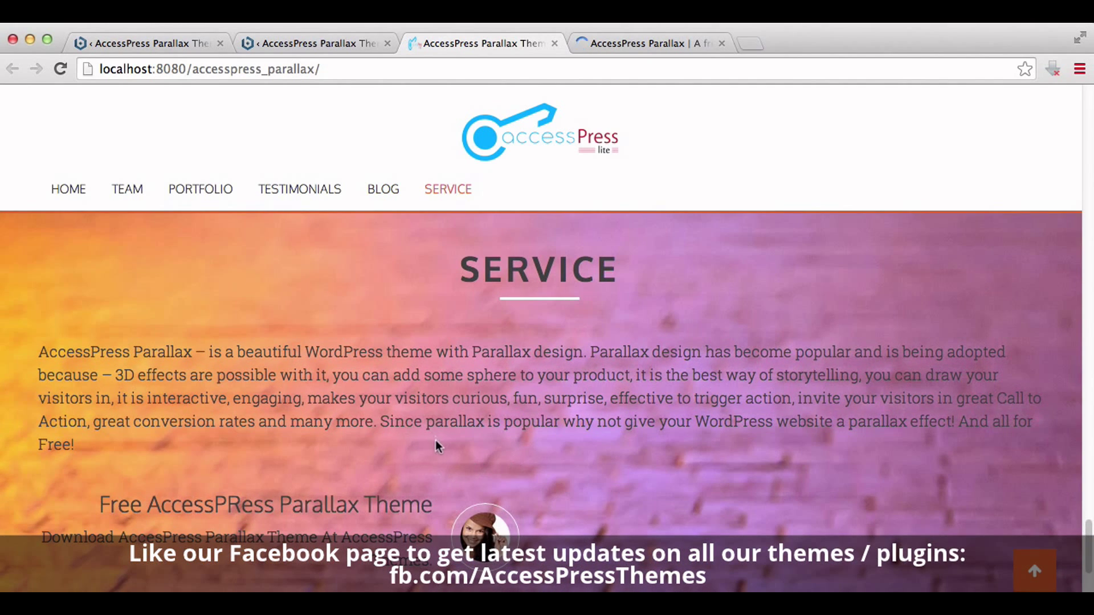